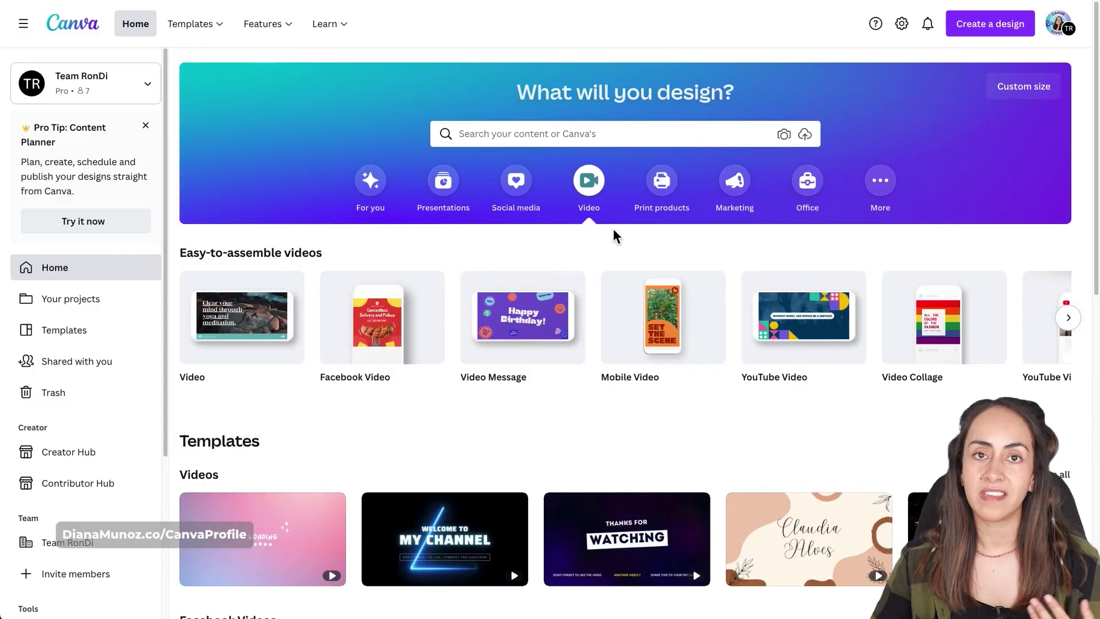
- Create a blank Mobile Video design and search its templates for "chat"
mouse_move(700, 346)
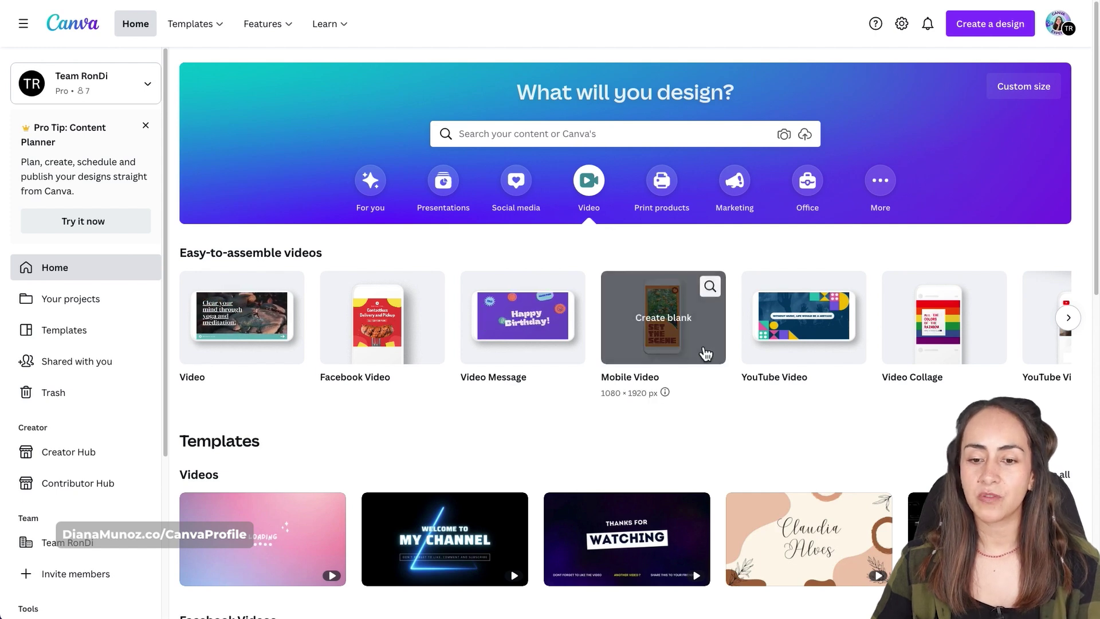
left_click(679, 330)
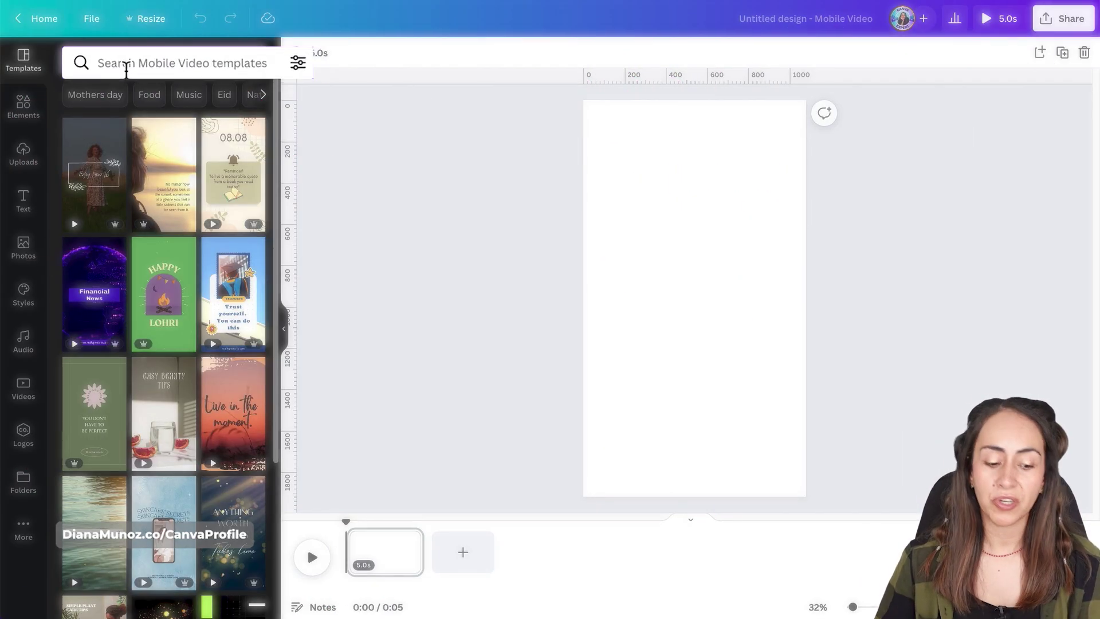
type("chat")
key("Return")
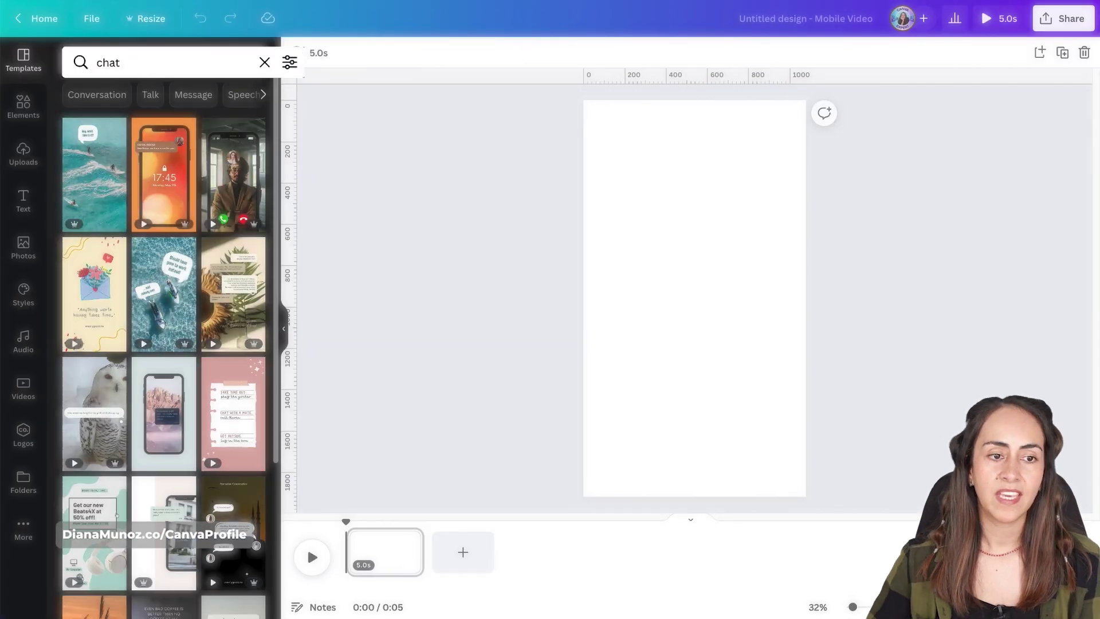
scroll(172, 286, "down", 5)
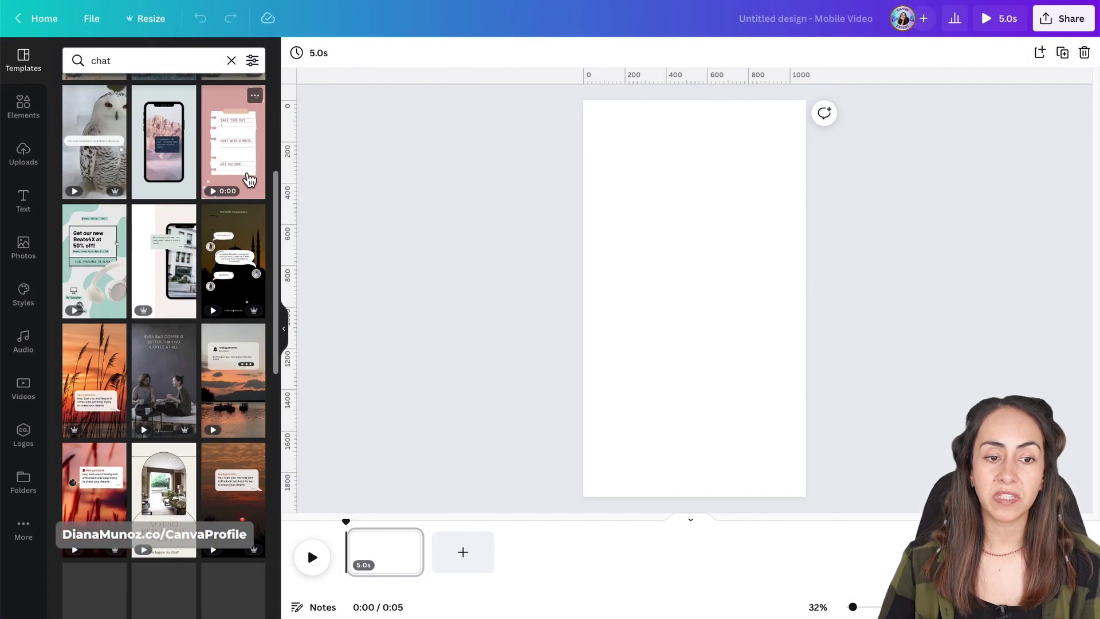
scroll(279, 293, "down", 3)
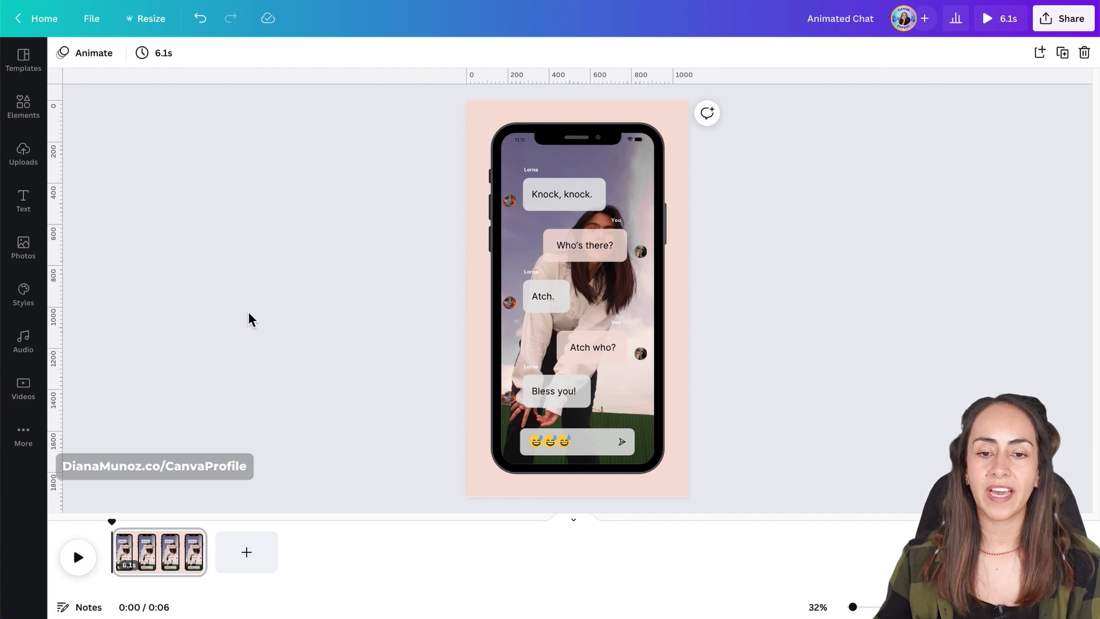
- Remove the animation from all chat bubbles, name labels and profile pictures on the page, leaving the phone frame out of the selection
left_click_drag(112, 522, 138, 536)
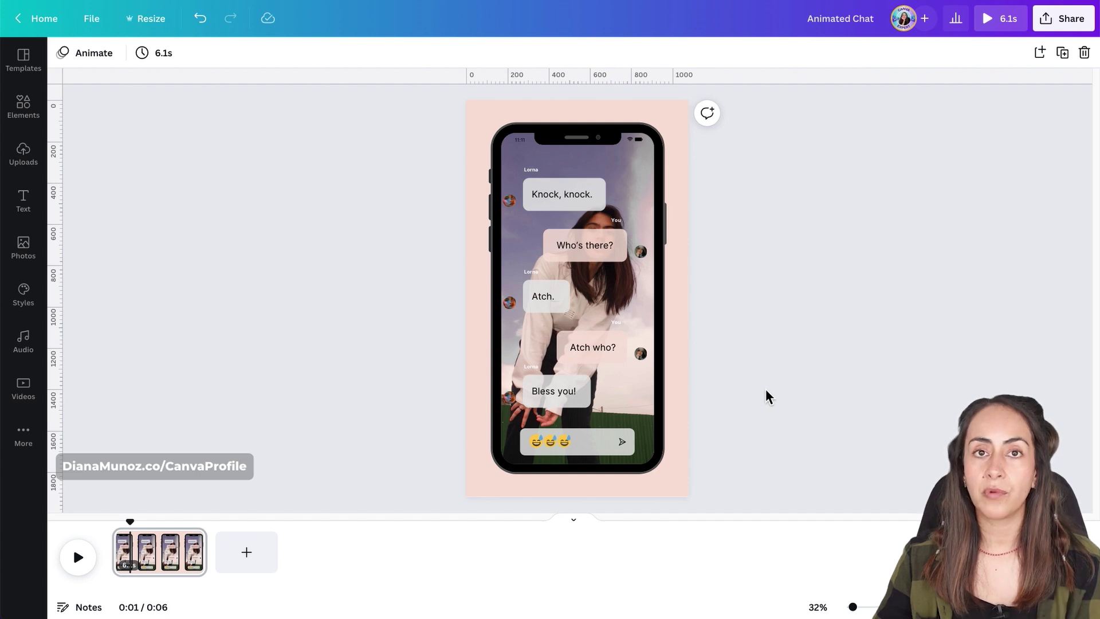
left_click_drag(756, 401, 504, 174)
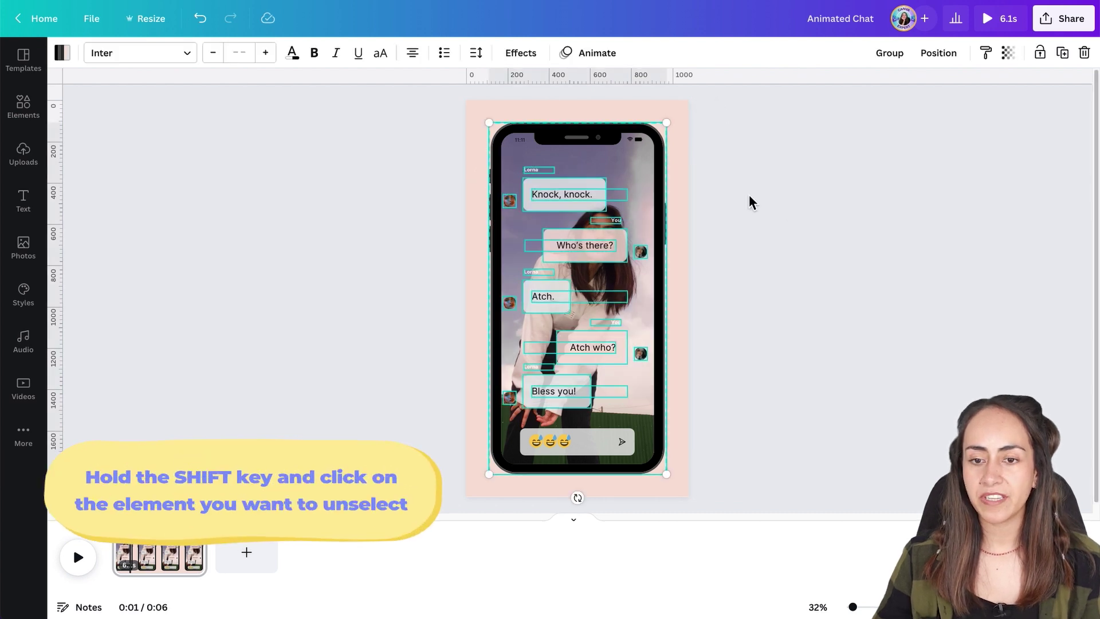
left_click(644, 154, "shift")
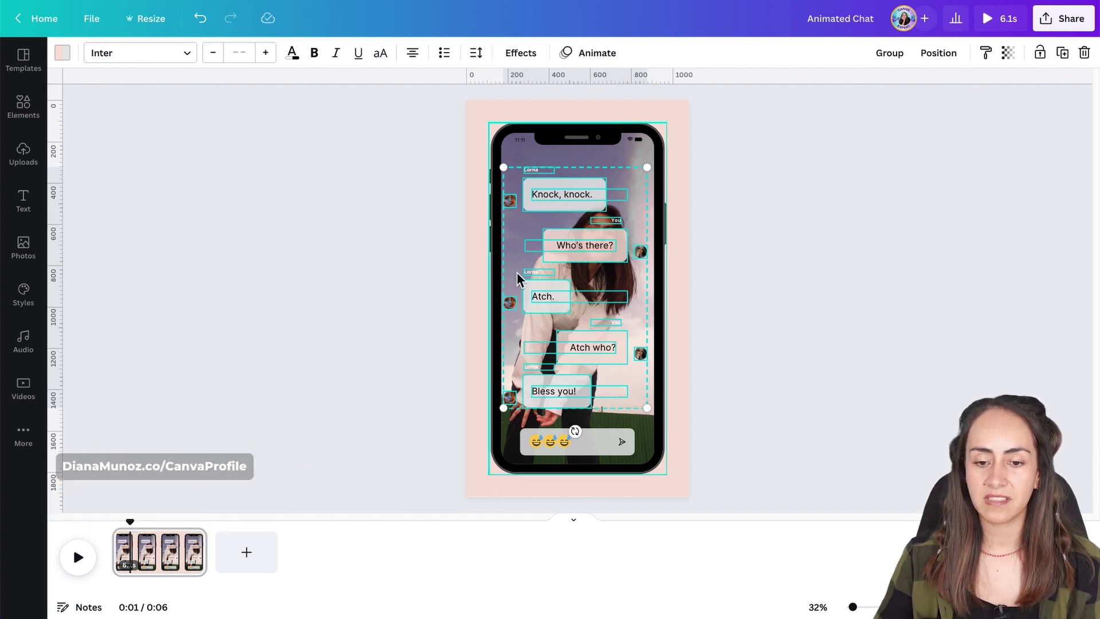
left_click(590, 54)
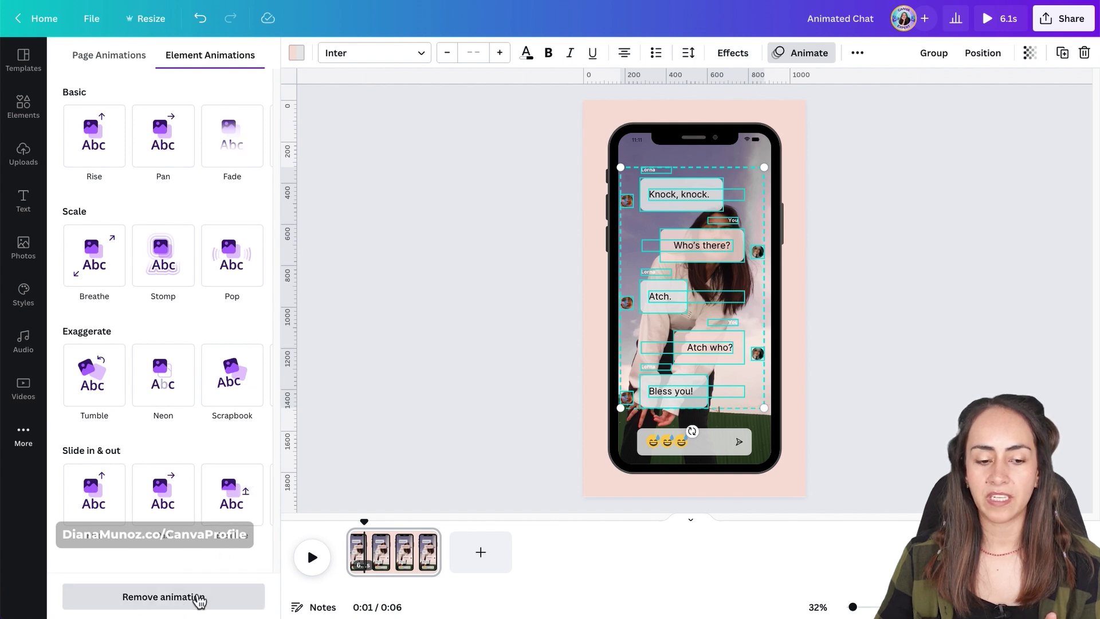
left_click(199, 600)
left_click(838, 410)
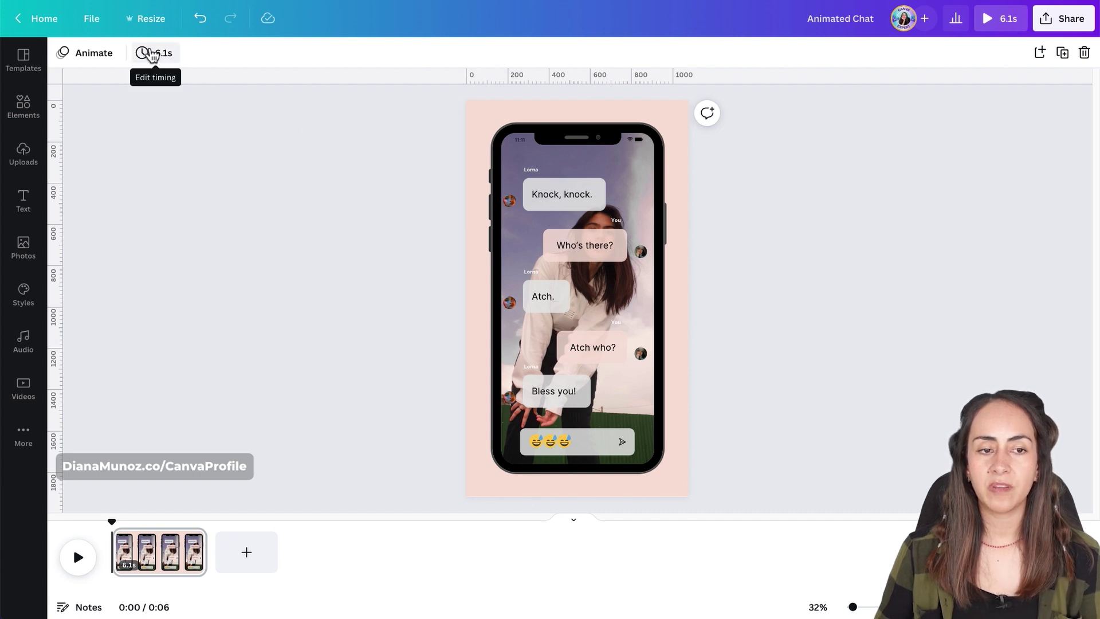
- Set the page's timing to 1.5 s and duplicate the page
left_click(160, 60)
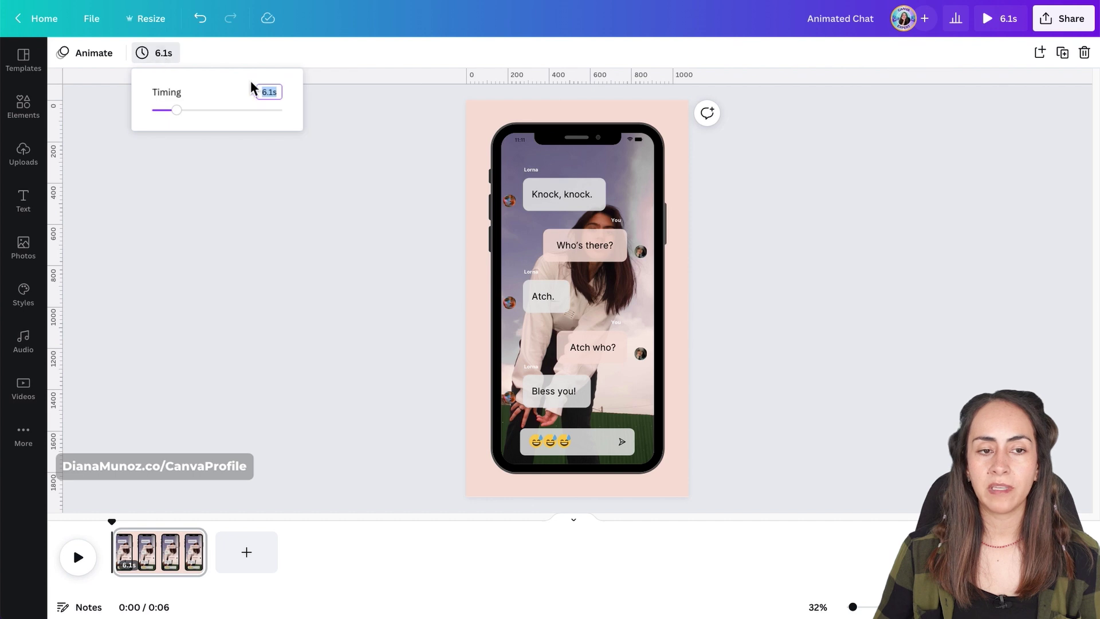
left_click_drag(179, 113, 165, 118)
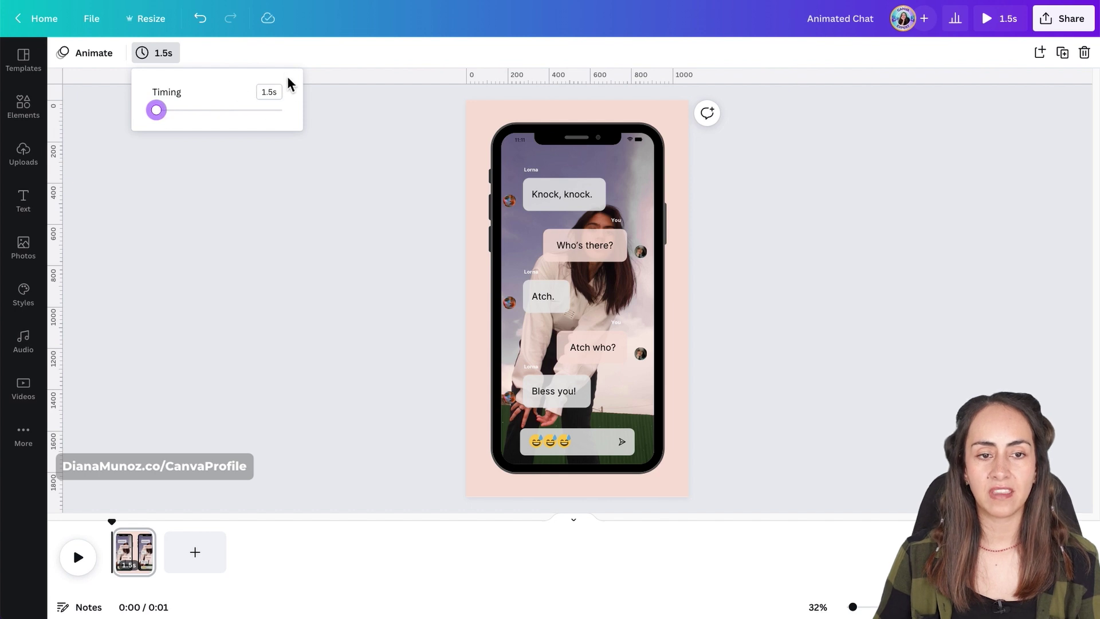
left_click(327, 370)
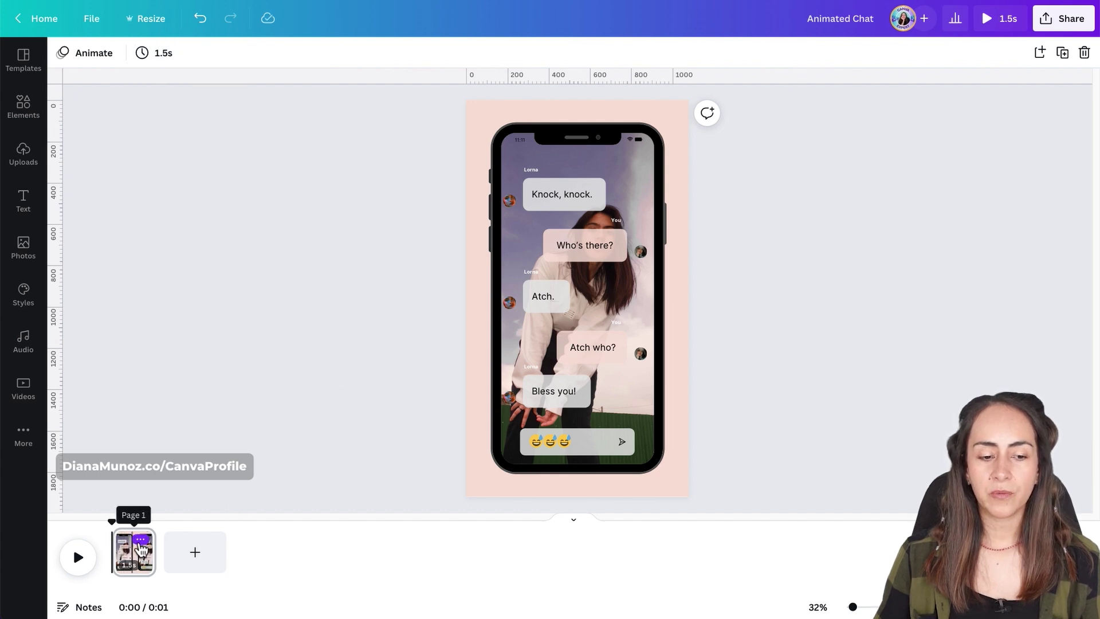
left_click(137, 547)
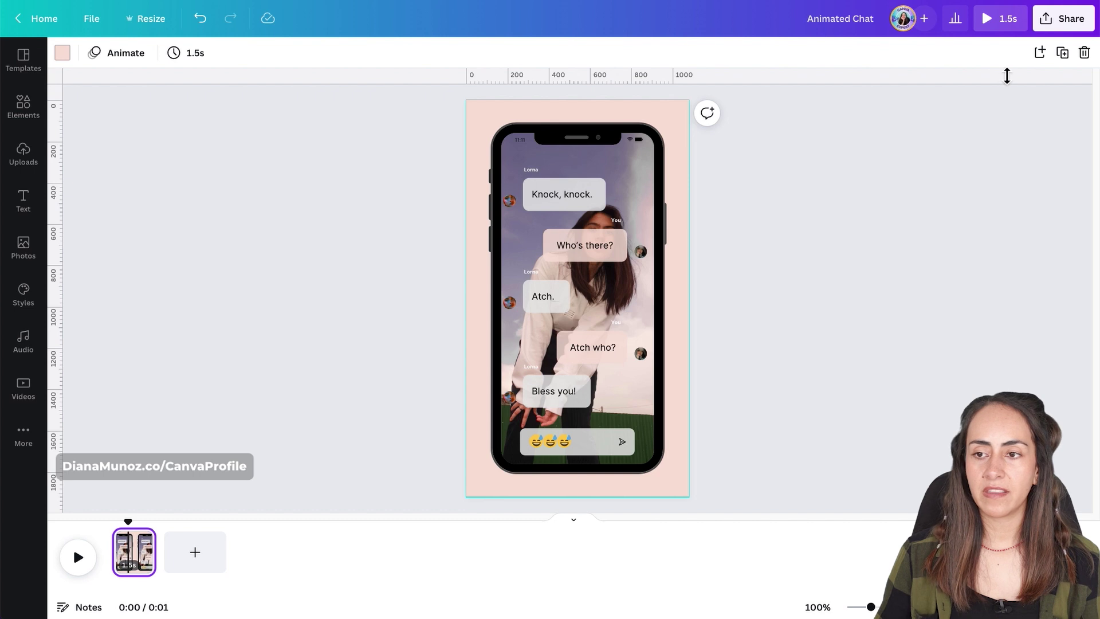
left_click(1069, 62)
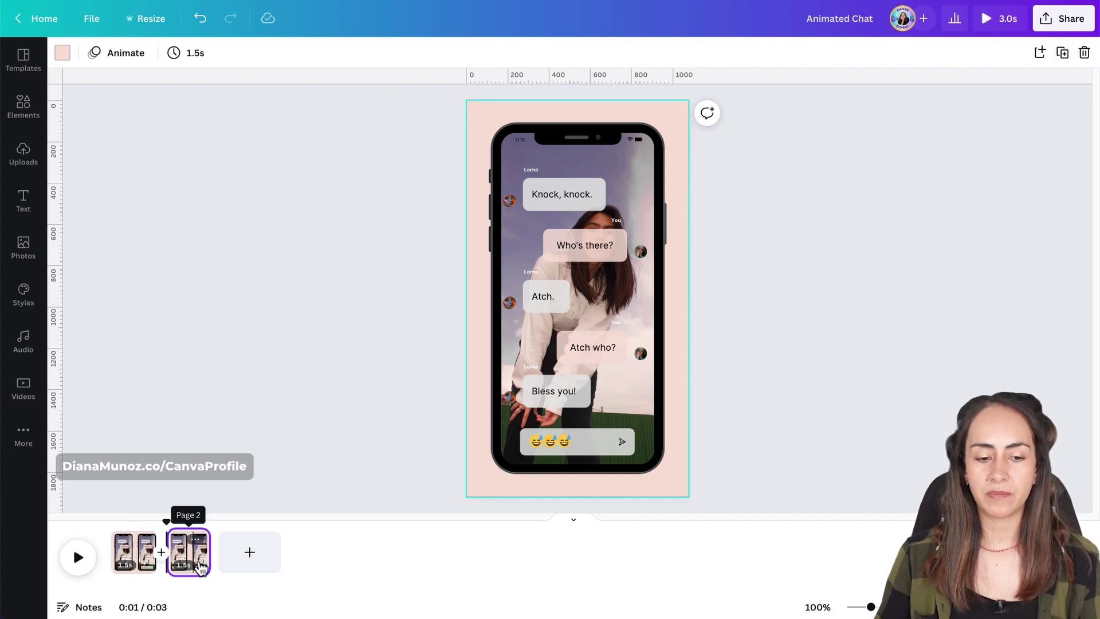
- Apply the Pop animation to the three emojis in page 2's message field and scrub through the timeline to preview it
left_click_drag(582, 485, 555, 444)
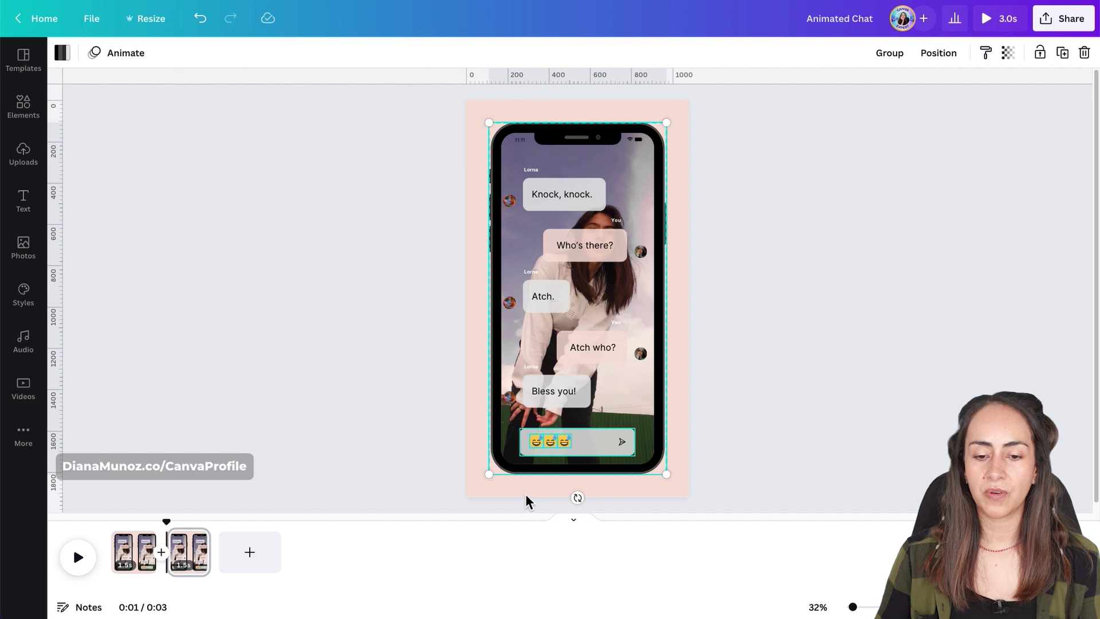
left_click(635, 396)
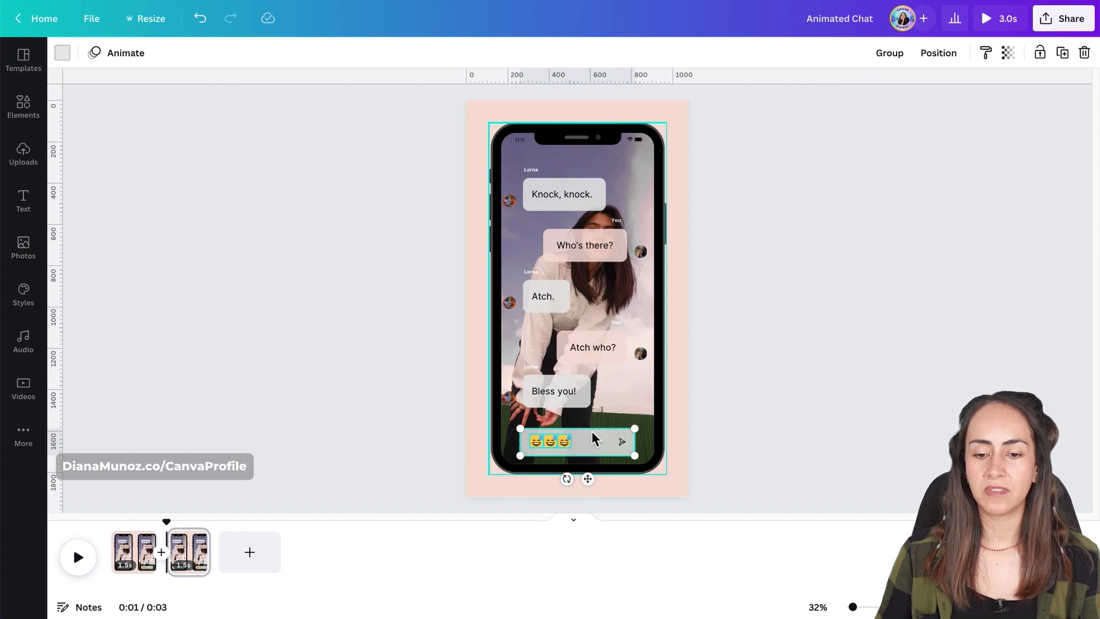
left_click(558, 441)
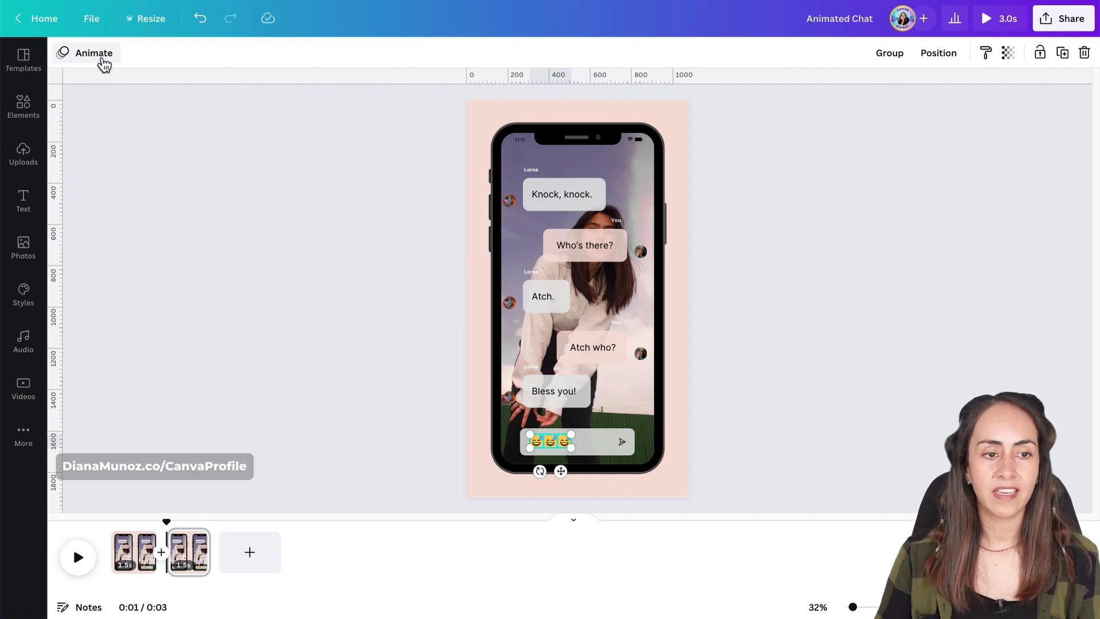
left_click(110, 66)
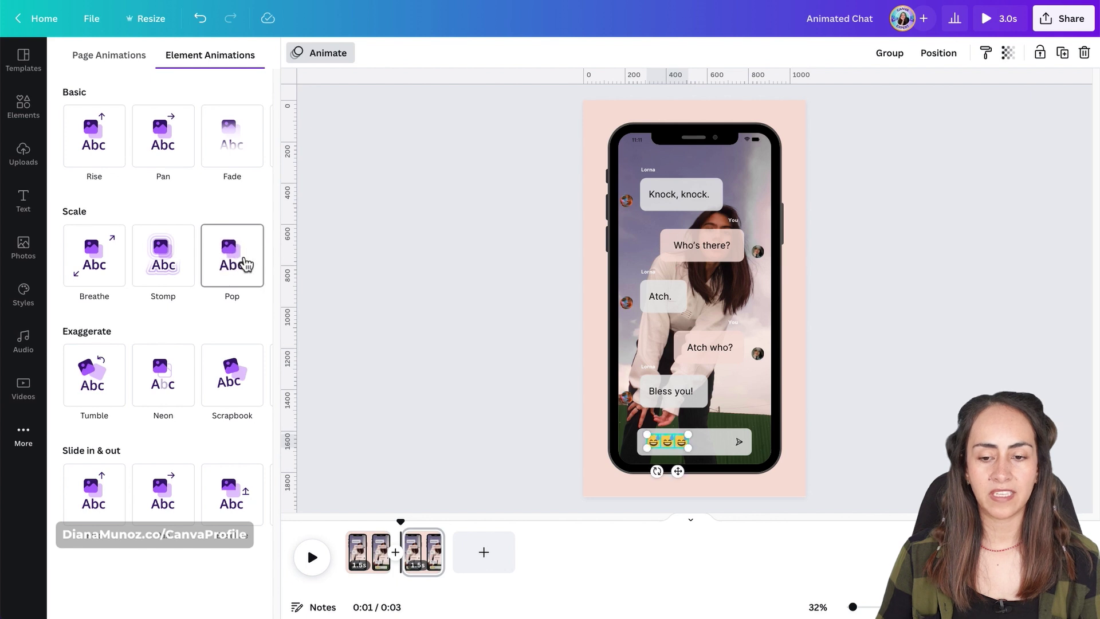
left_click(409, 533)
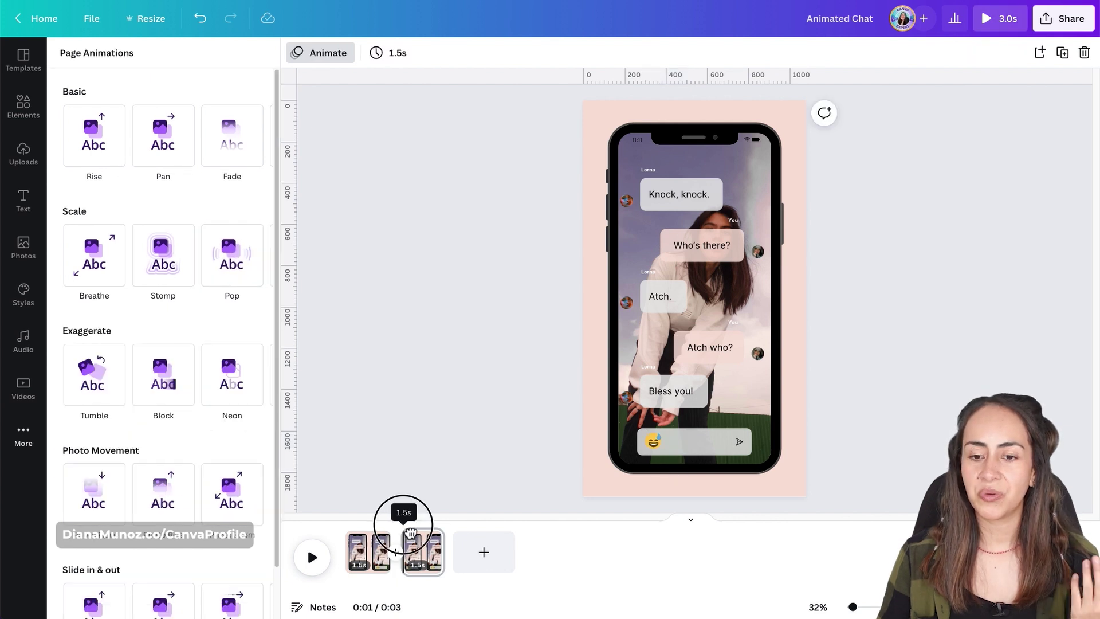
left_click_drag(410, 533, 423, 531)
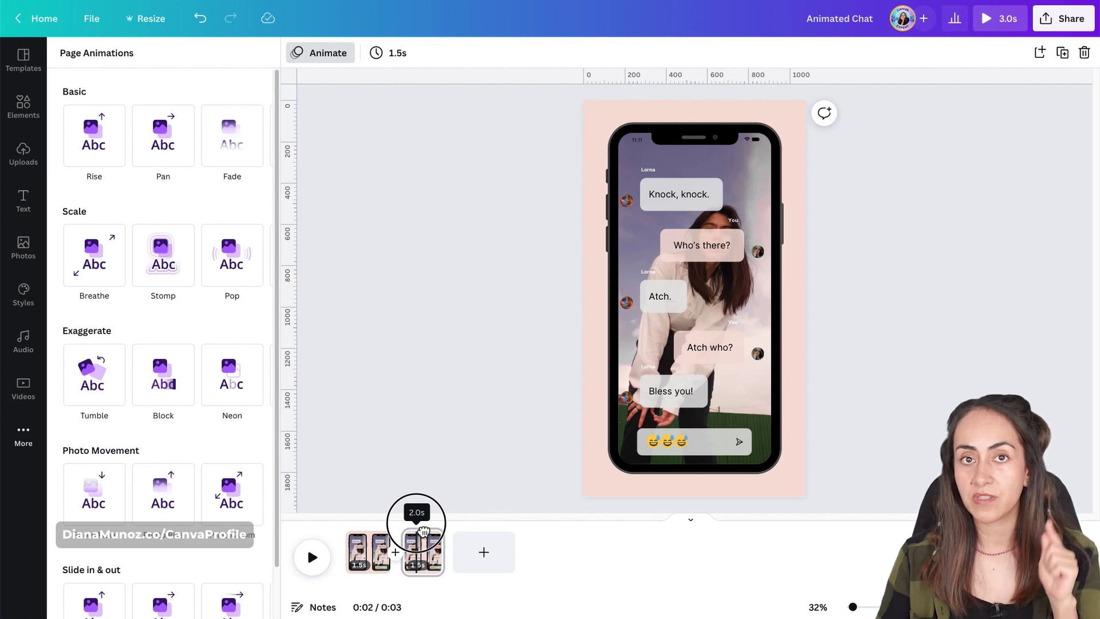
left_click_drag(422, 531, 373, 532)
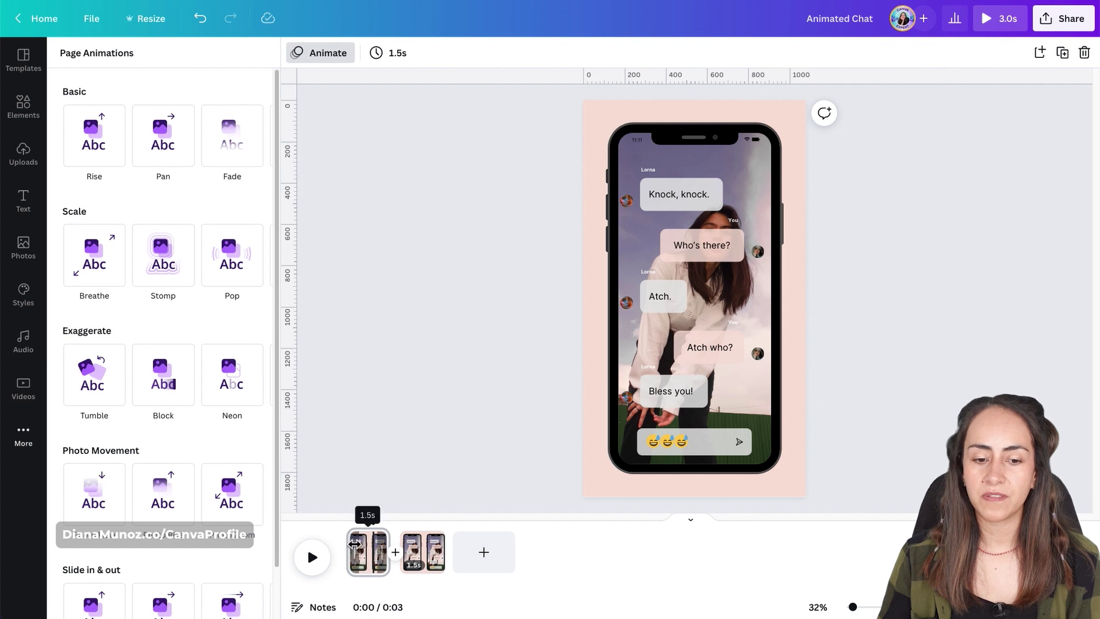
- Delete the three emojis from the message field on page 1
left_click(366, 545)
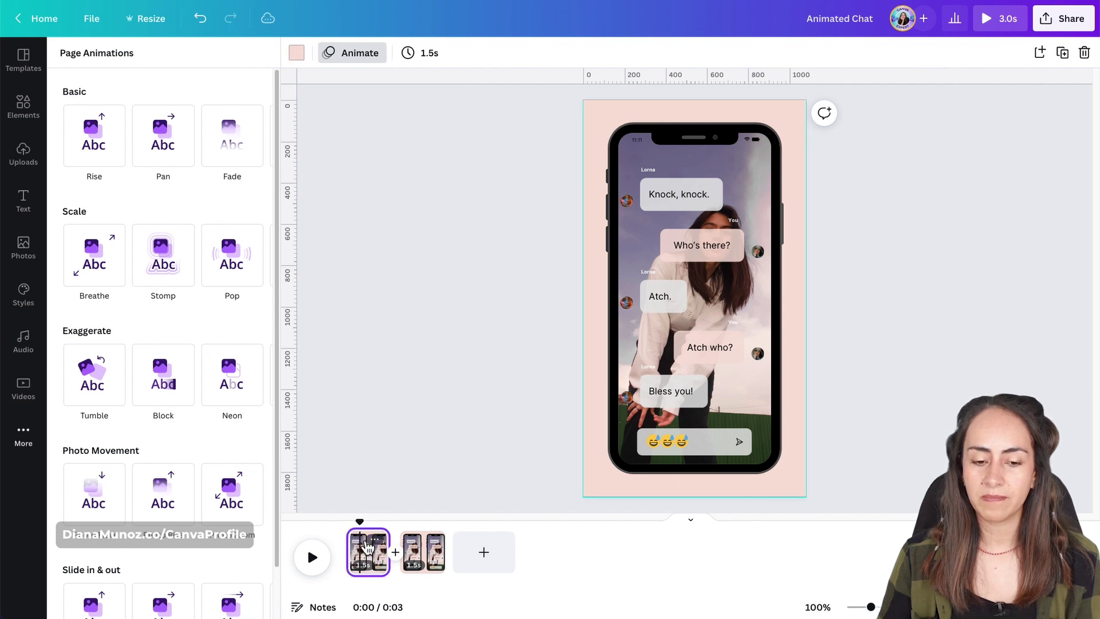
left_click(683, 450)
left_click_drag(674, 452, 658, 449)
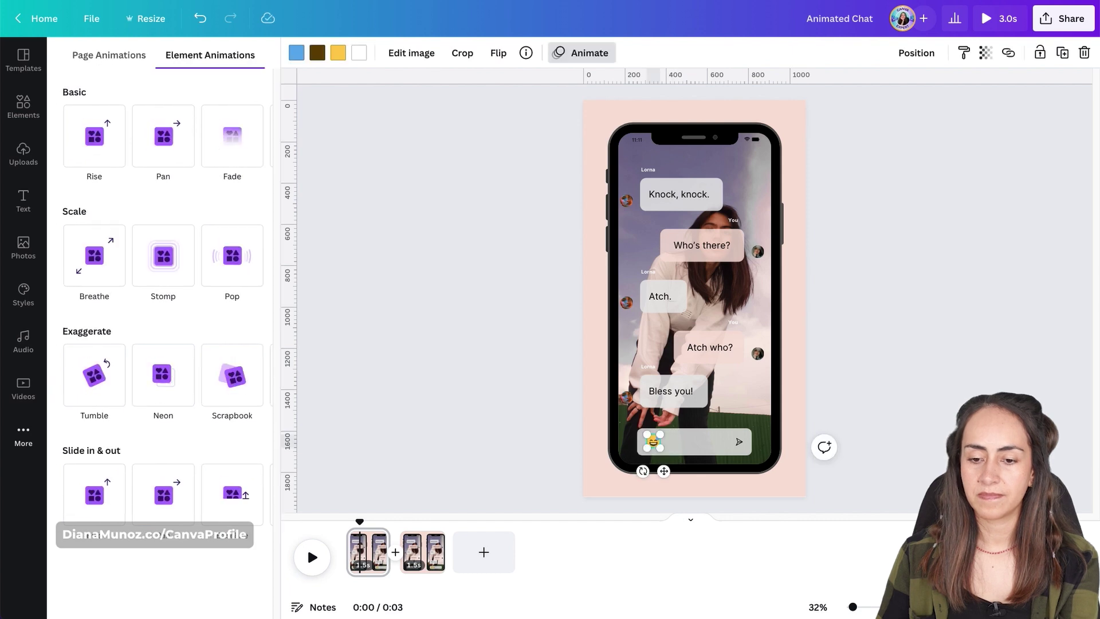
- Animate the "Bless you!" message on page 1, with its label and profile picture, using the slide-in Rise effect on enter only
left_click_drag(551, 407, 662, 362)
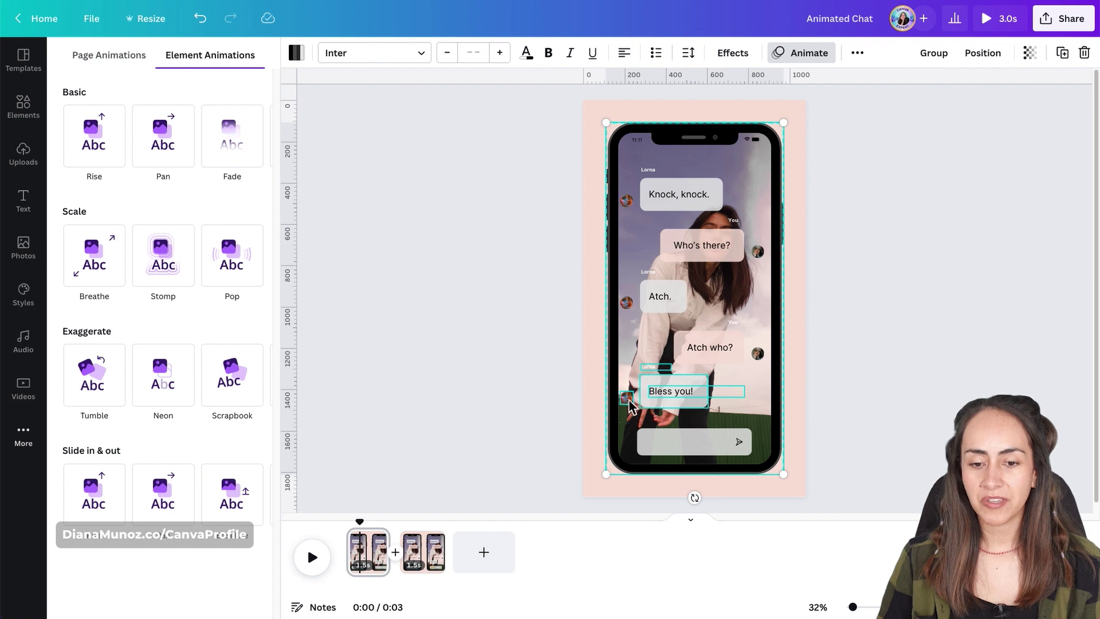
key("Escape")
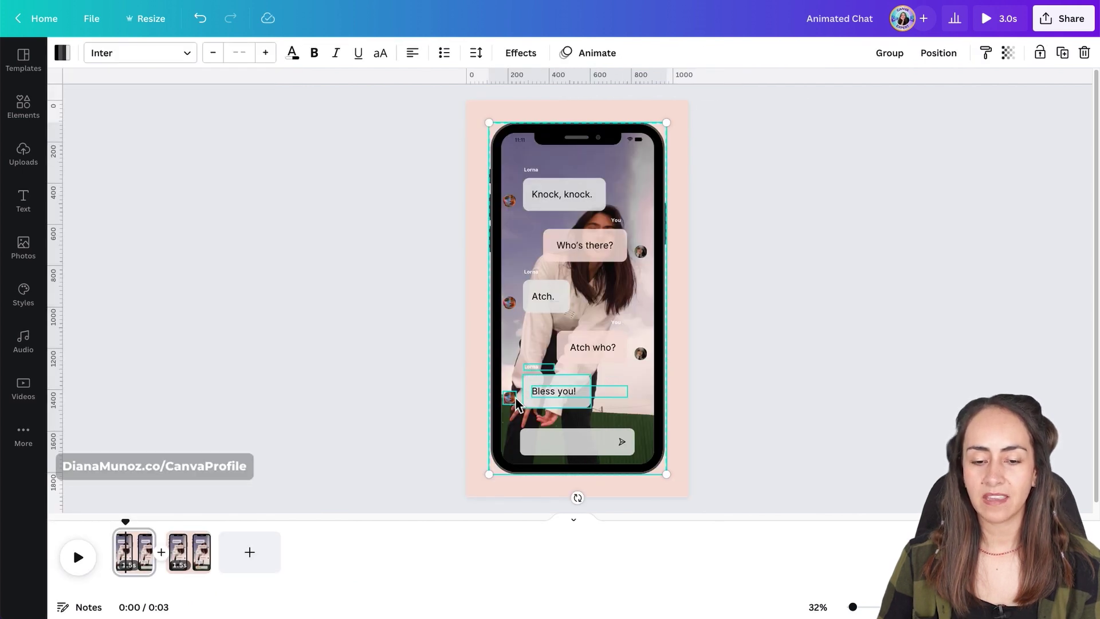
left_click(514, 350, "shift")
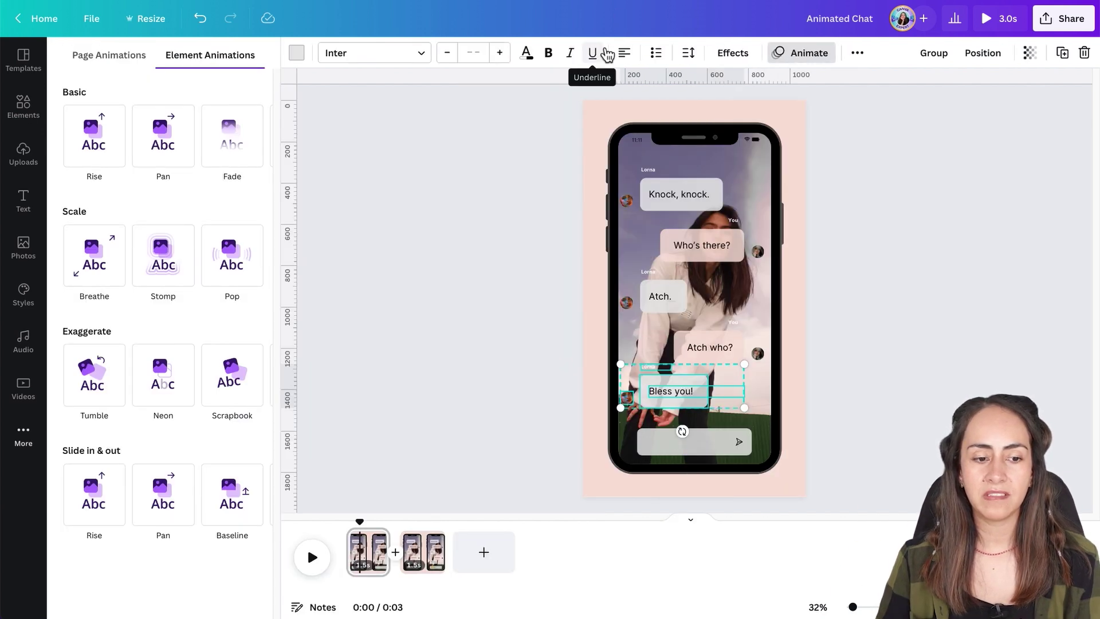
left_click(101, 498)
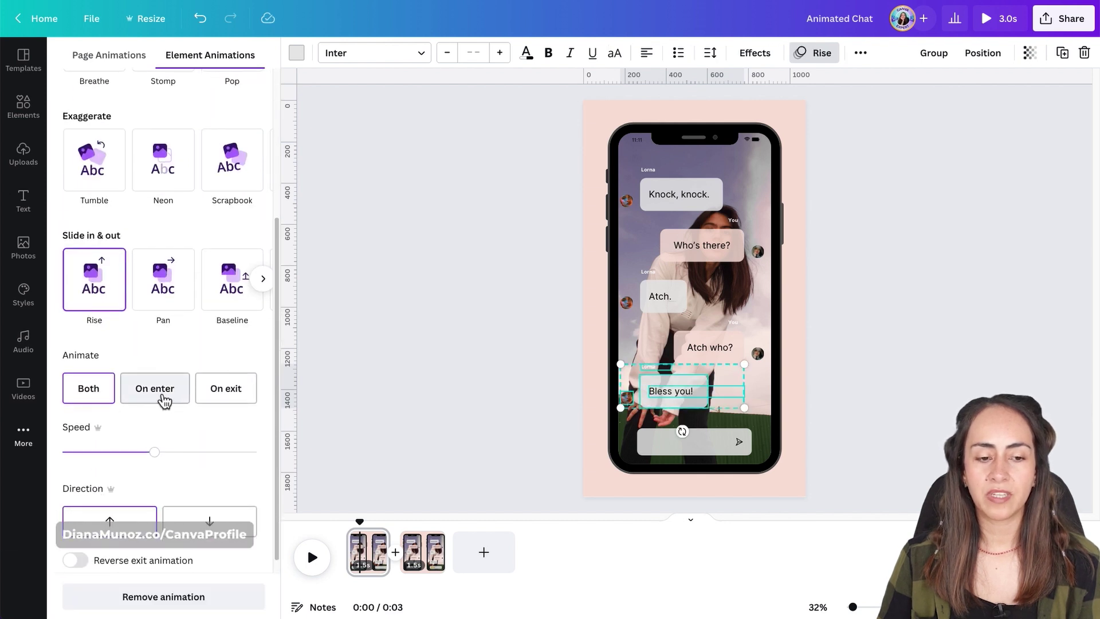
left_click(159, 396)
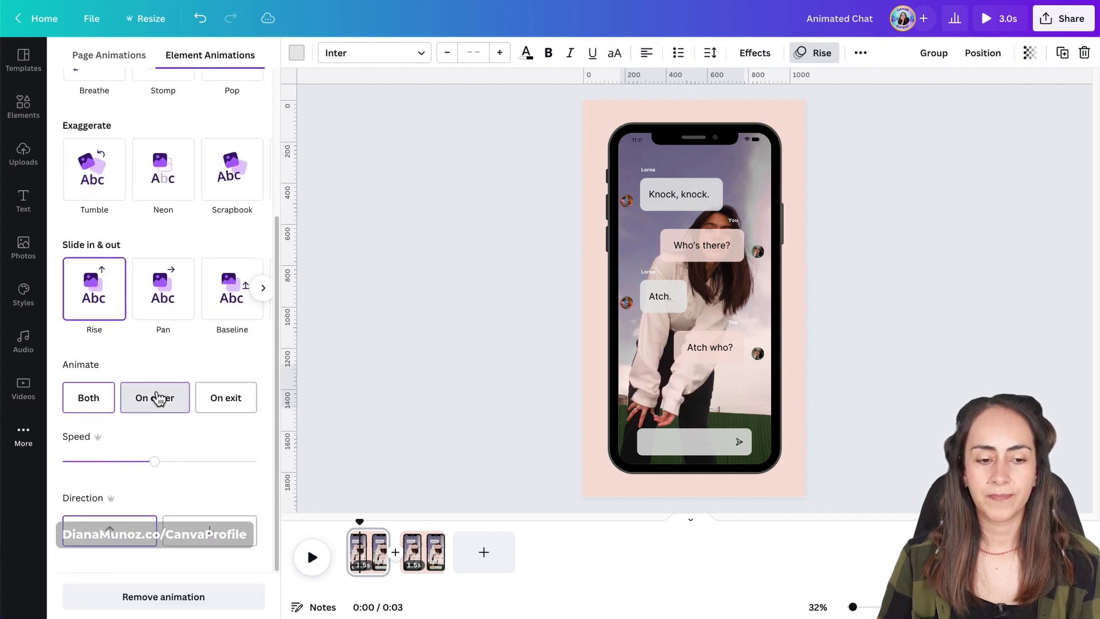
left_click(432, 325)
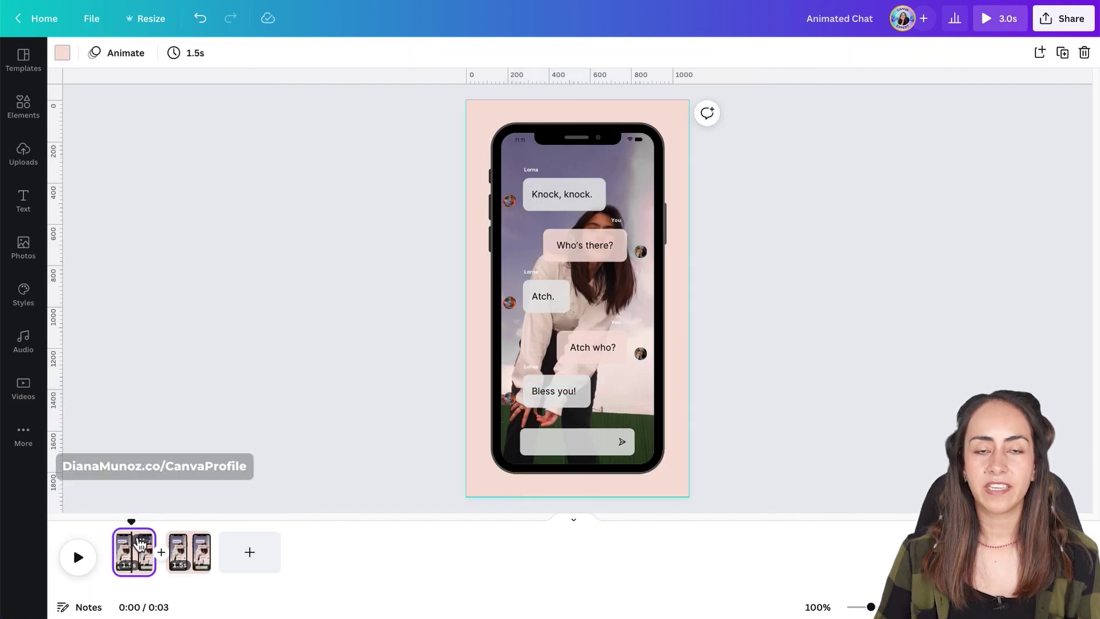
- Duplicate page 1 and delete the "Bless you!" message with its label and profile picture from the first page
left_click(1062, 52)
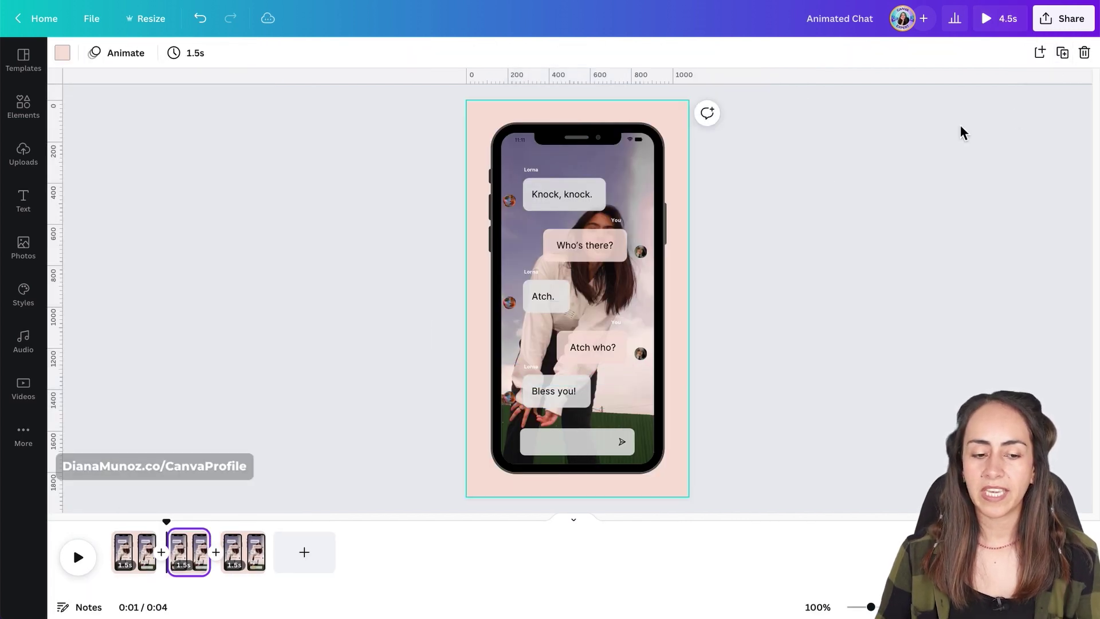
left_click_drag(167, 523, 135, 518)
left_click(137, 549)
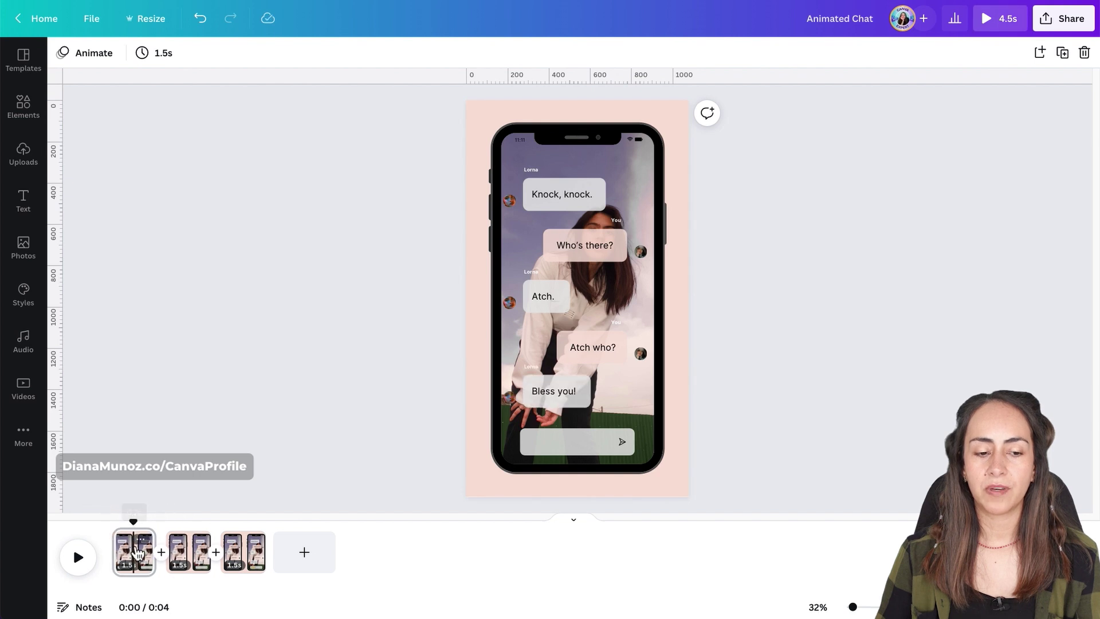
left_click(434, 422)
left_click_drag(437, 424, 535, 364)
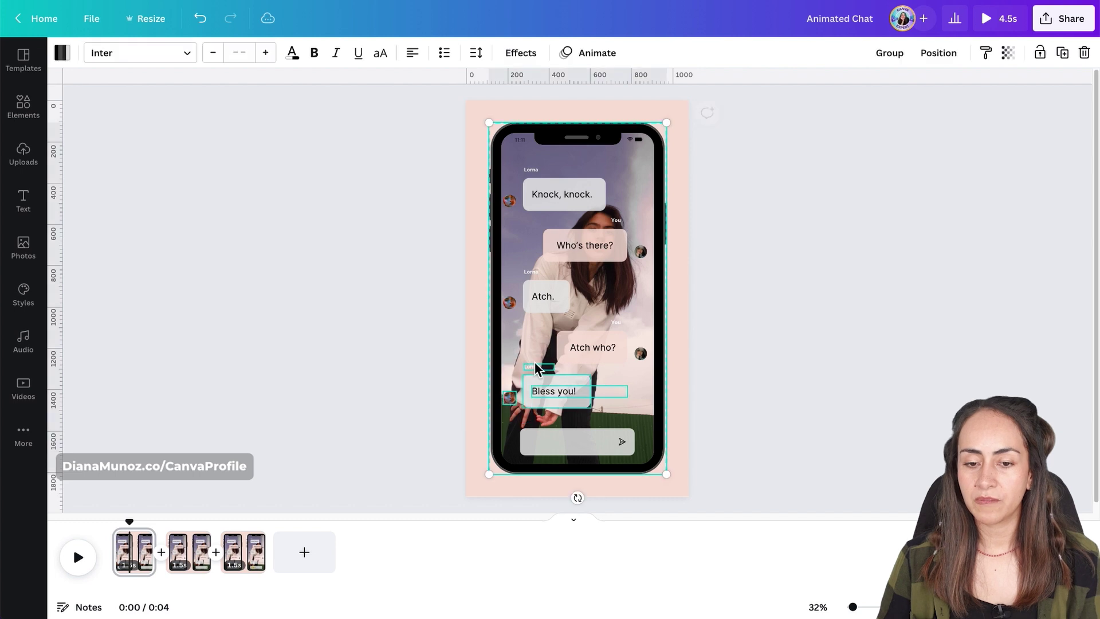
left_click(647, 399, "shift")
mouse_move(554, 385)
left_mouse_down()
mouse_move(578, 374)
mouse_move(552, 393)
mouse_move(545, 385)
mouse_move(550, 399)
left_mouse_up()
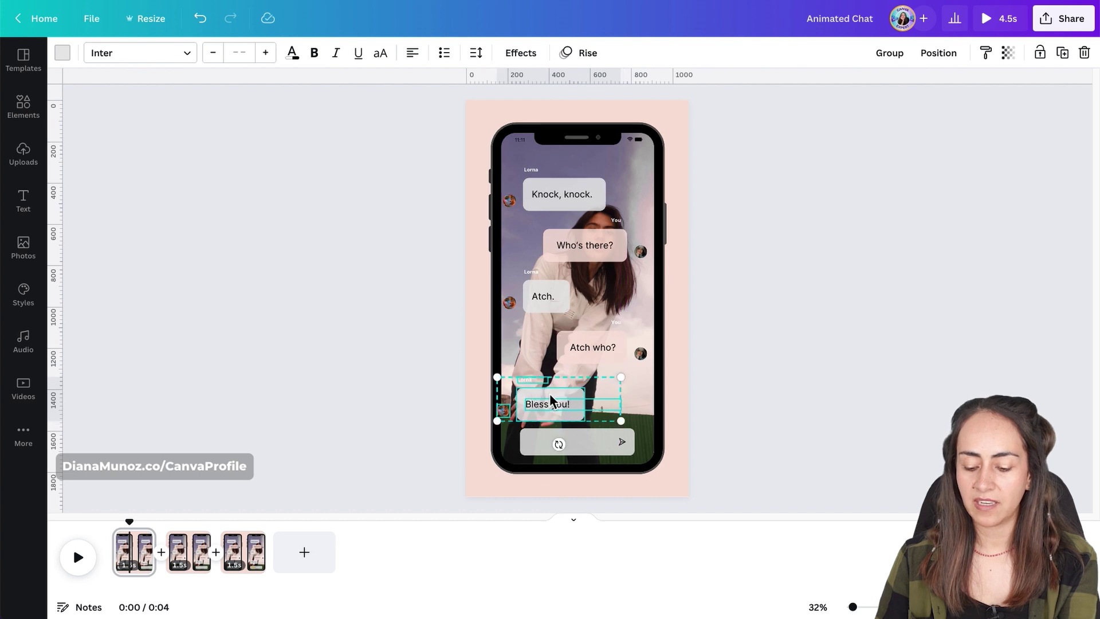
key("Delete")
- Animate the "Atch who?" message, with its label and profile picture, using the slide-in Rise effect on enter only
left_click_drag(742, 362, 592, 319)
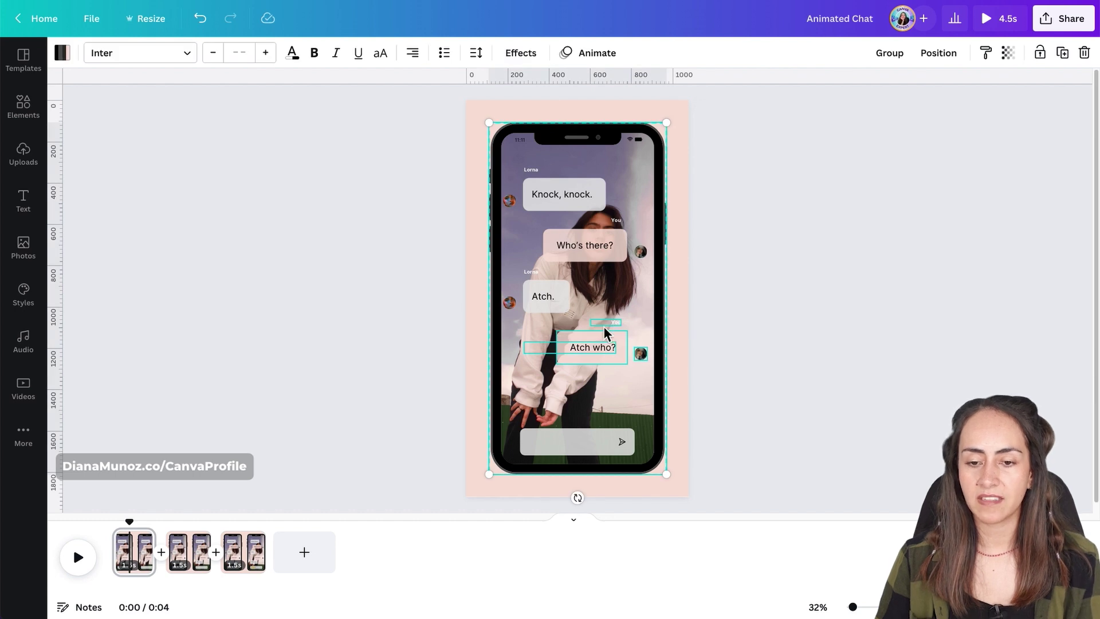
left_click(629, 388, "shift")
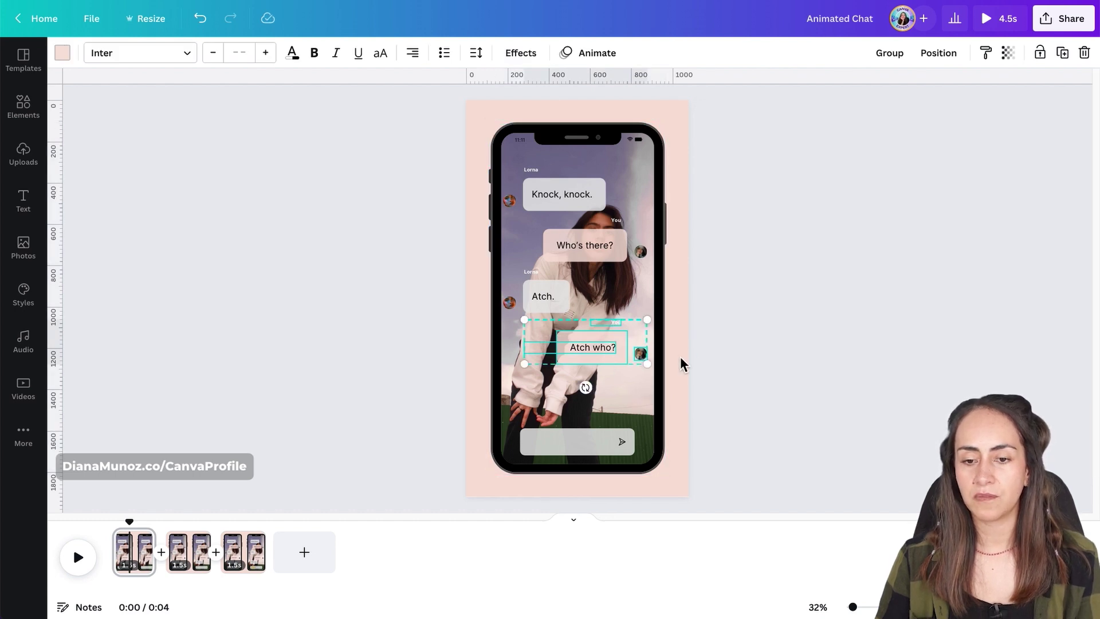
left_click(602, 63)
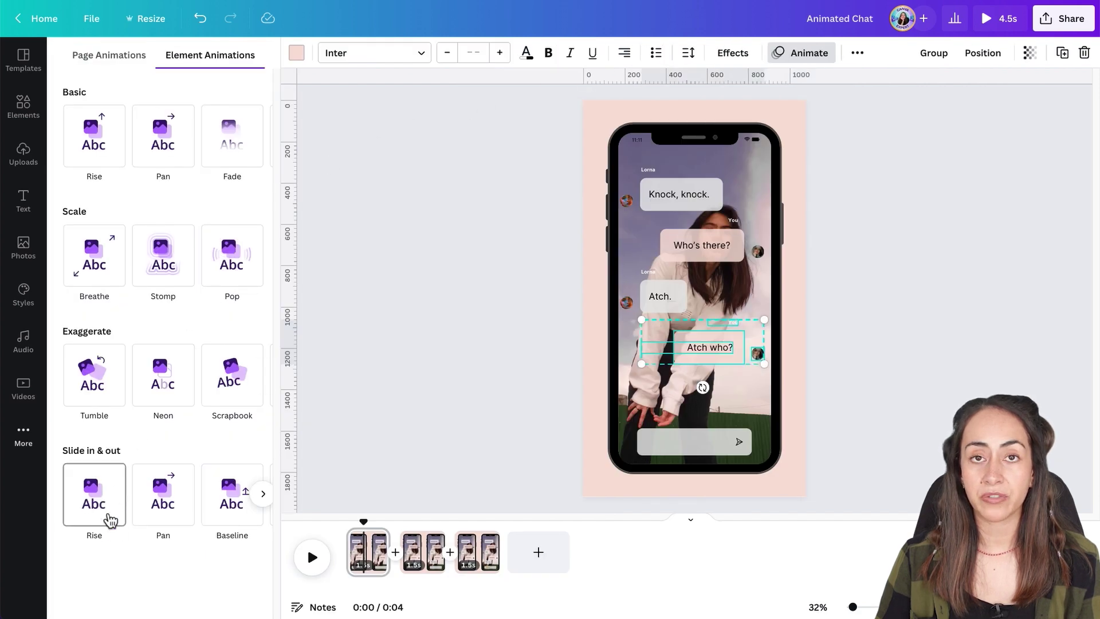
left_click(110, 519)
scroll(109, 519, "down", 4)
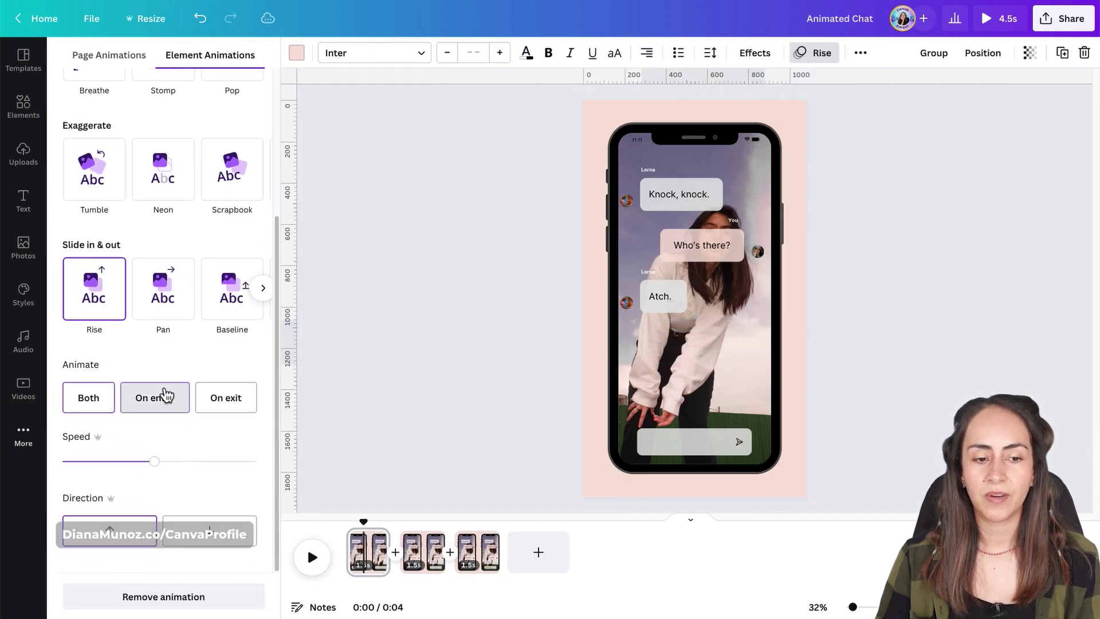
left_click(166, 395)
left_click(278, 309)
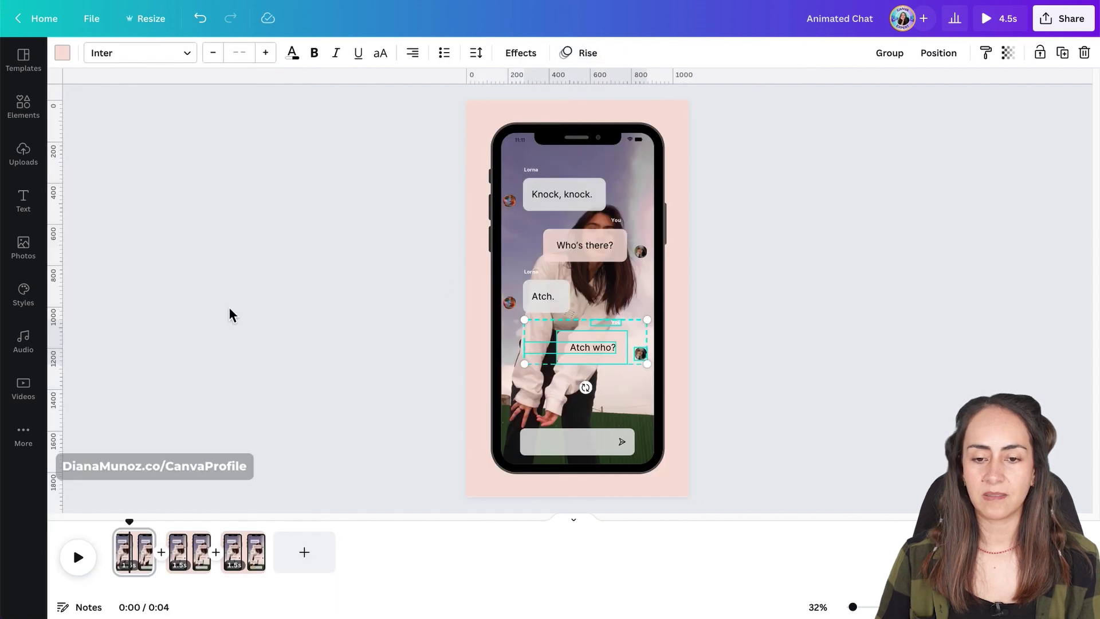
left_click(230, 315)
- Duplicate page 1, return to the first copy and undo the last edit made there
left_click(1062, 52)
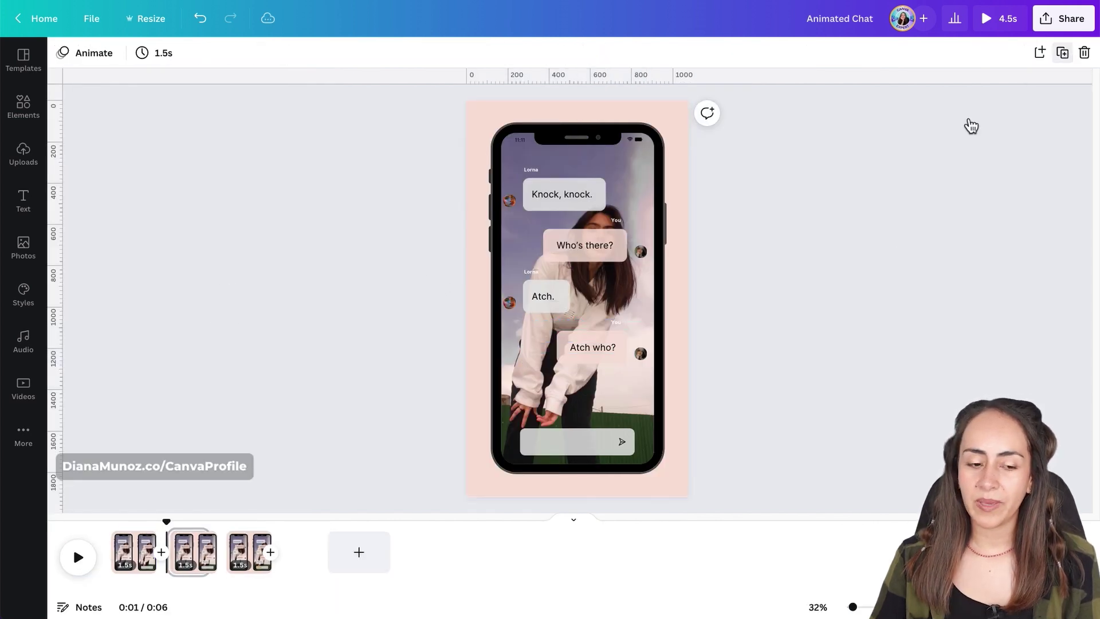
left_click_drag(172, 522, 125, 522)
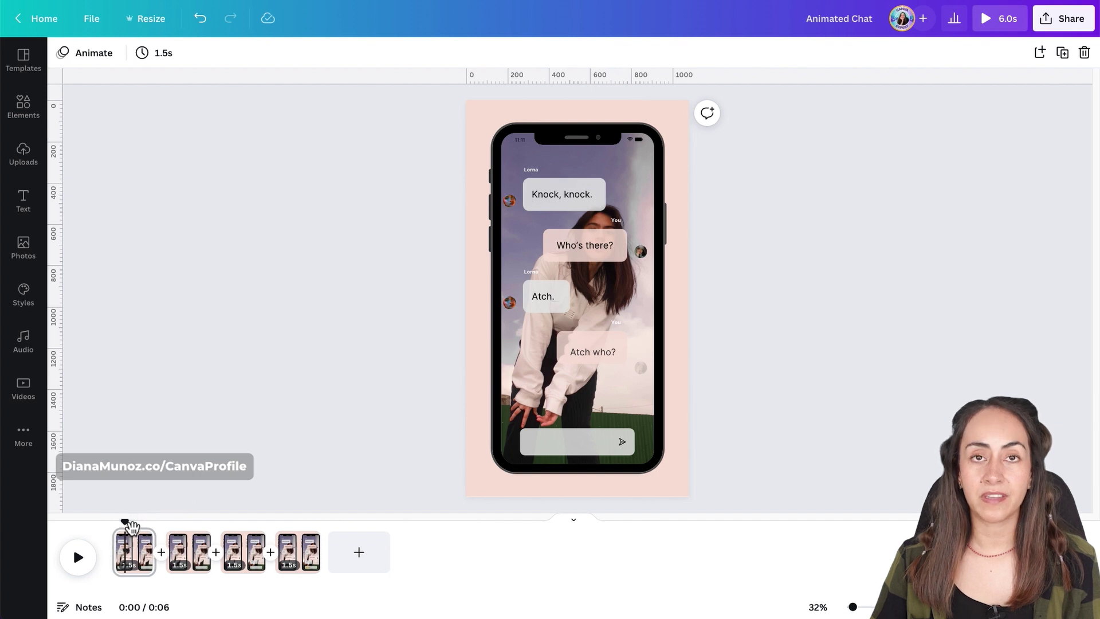
key("ctrl+z")
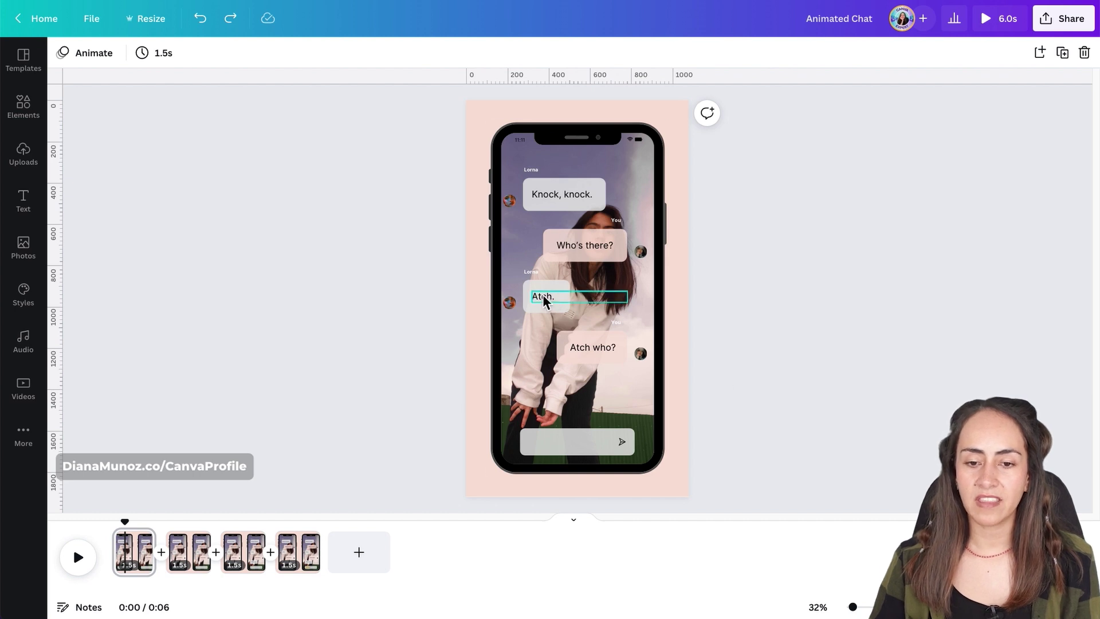
- Duplicate the "Atch." text into page 1's message field and replace its wording with the copied "Atch who?" text
left_click(563, 296)
left_click(1062, 52)
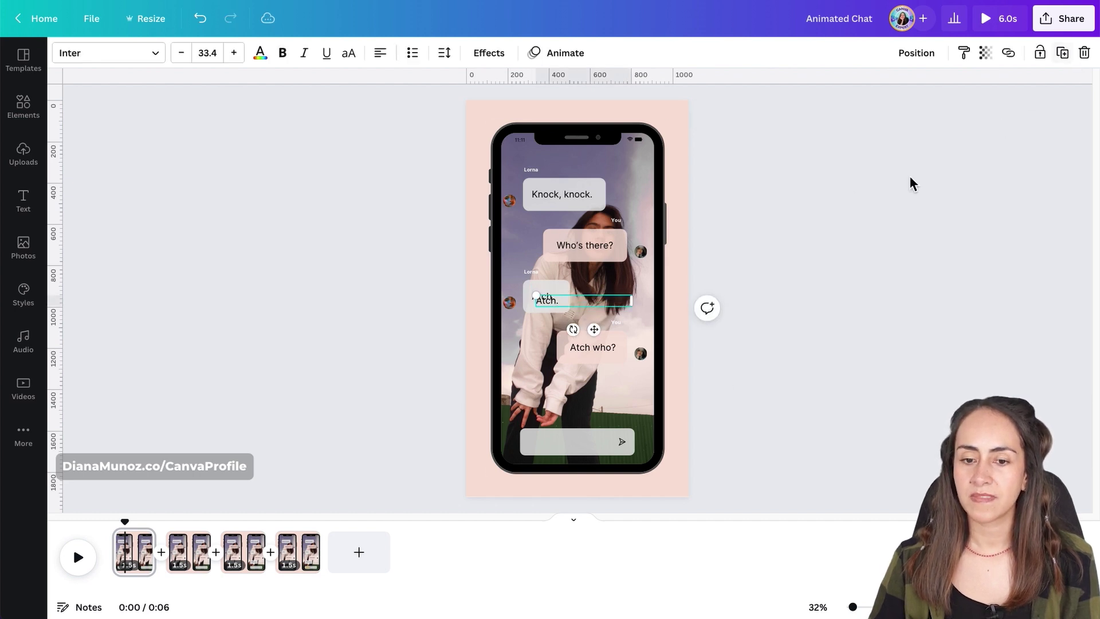
left_click_drag(606, 327, 588, 471)
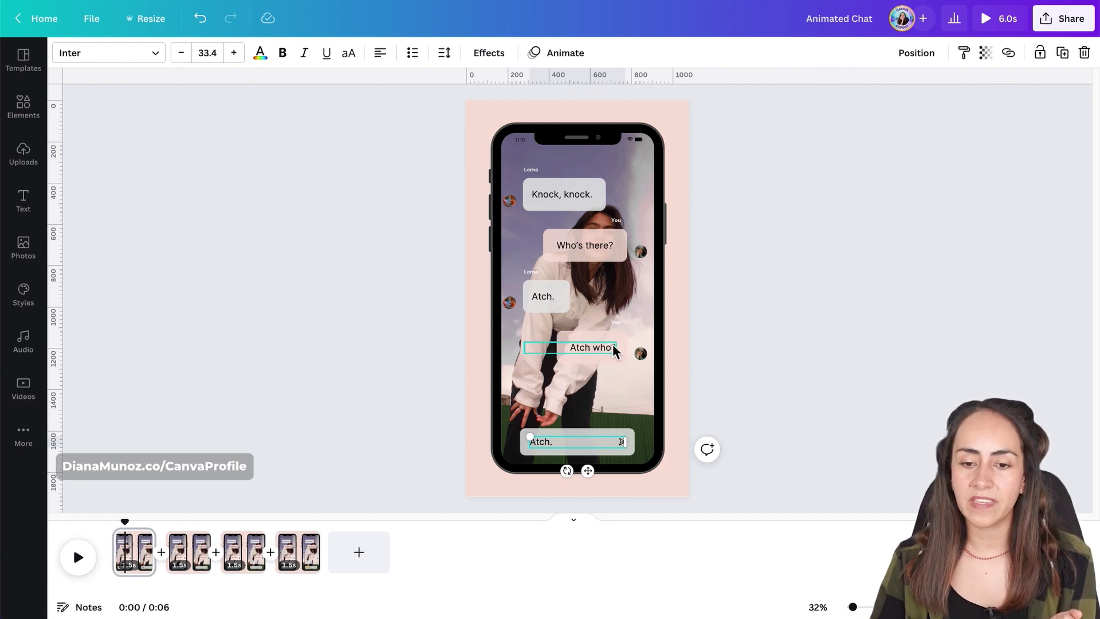
left_click(590, 351)
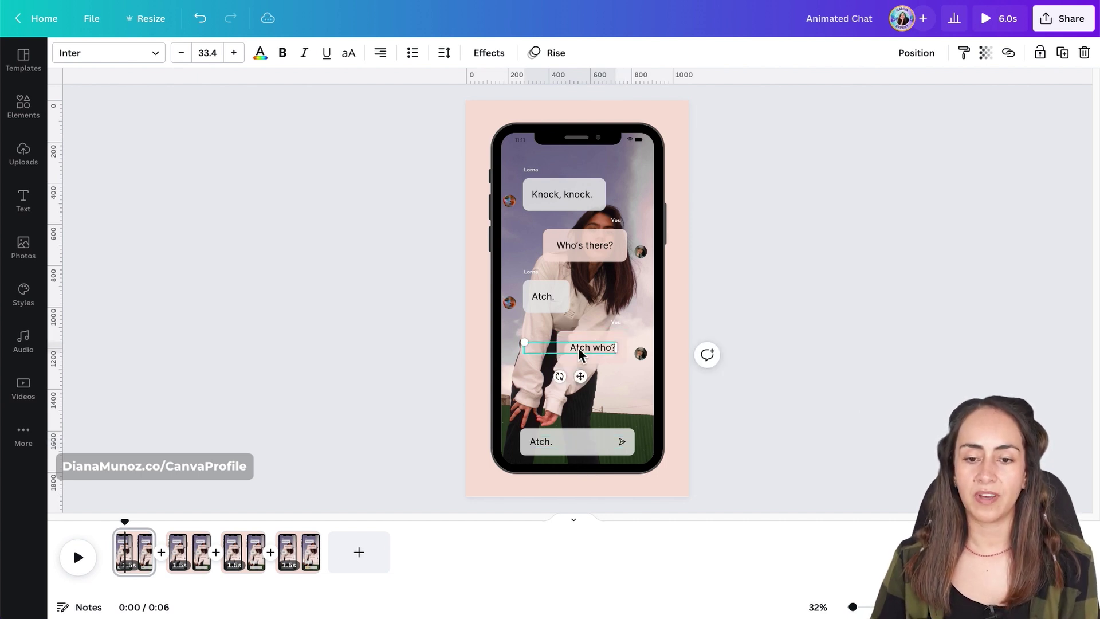
triple_click(585, 351)
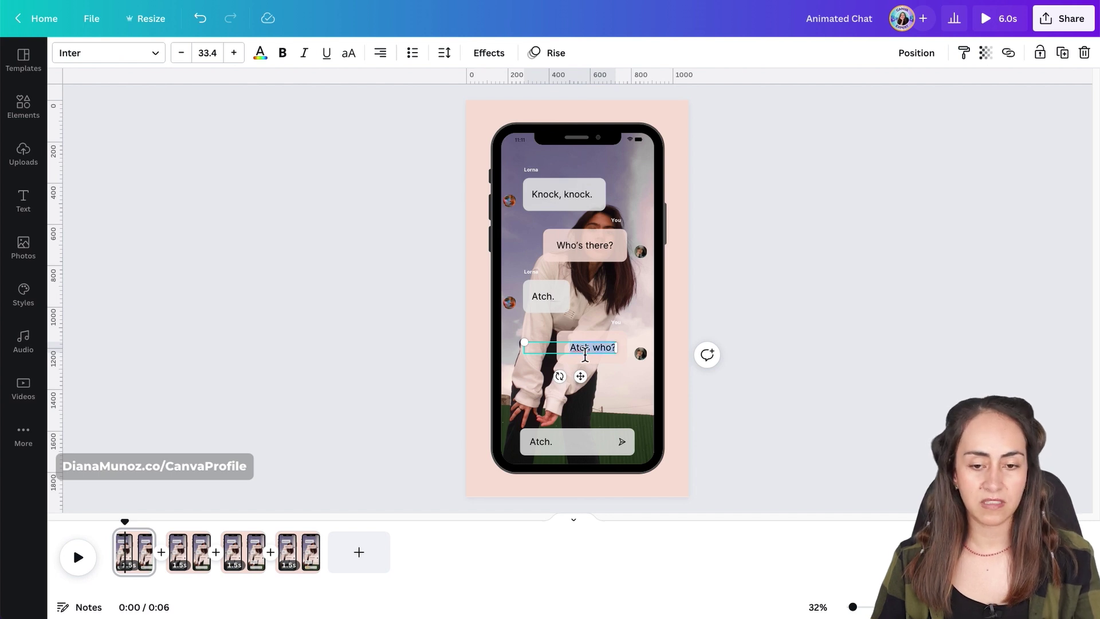
key("ctrl+c")
left_click(547, 450)
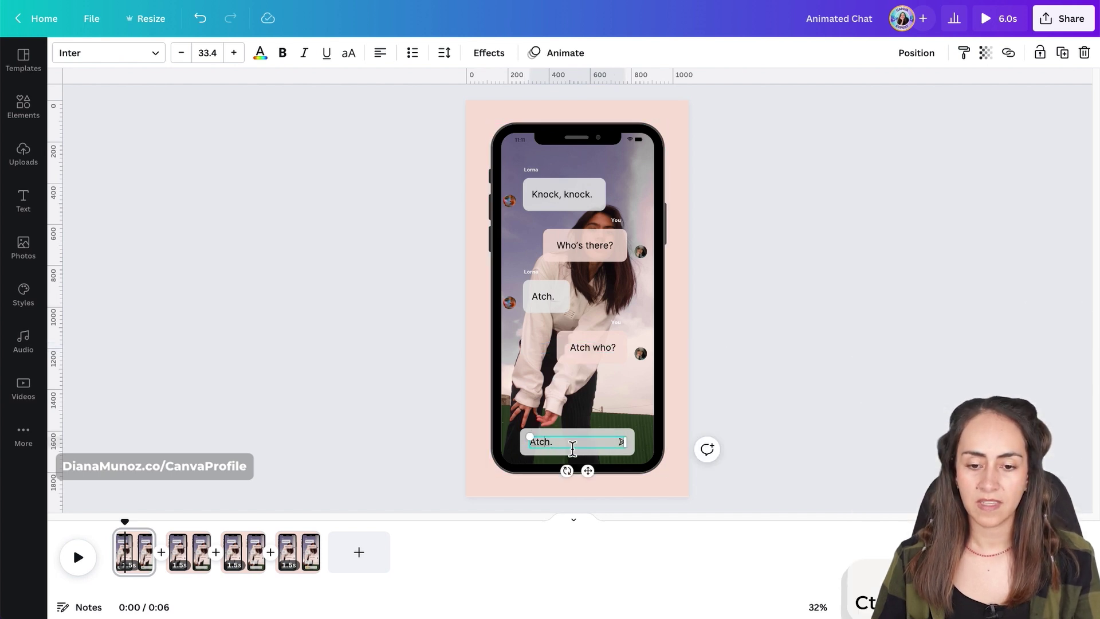
key("ctrl+v")
- Delete the "Atch who?" message bubble with its label and profile picture from page 1, keeping the message field text
left_click_drag(730, 366, 570, 319)
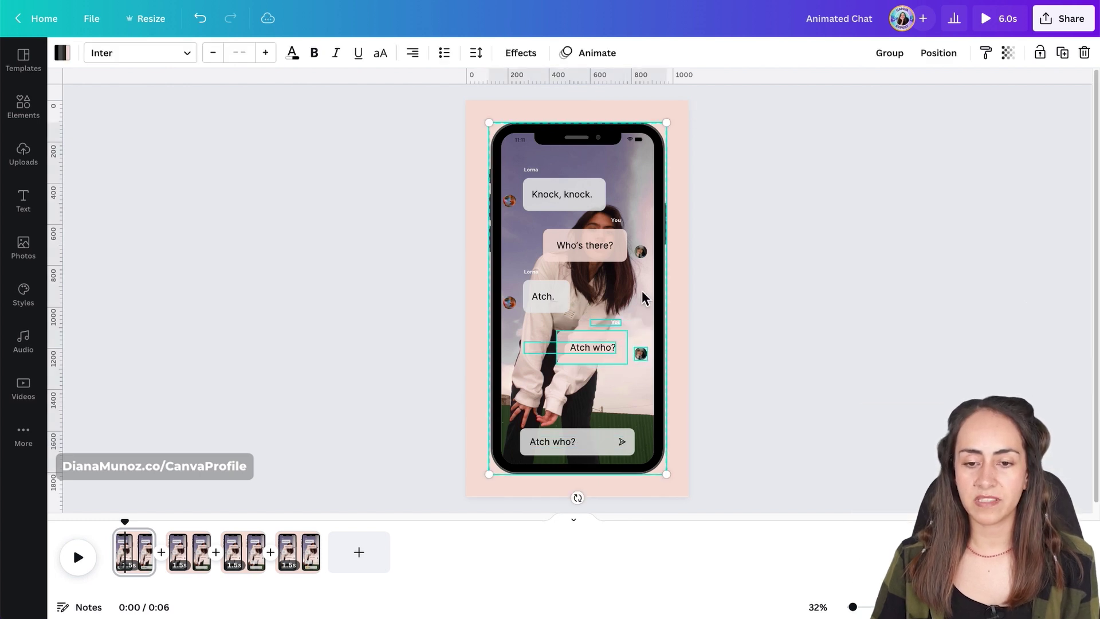
key("Delete")
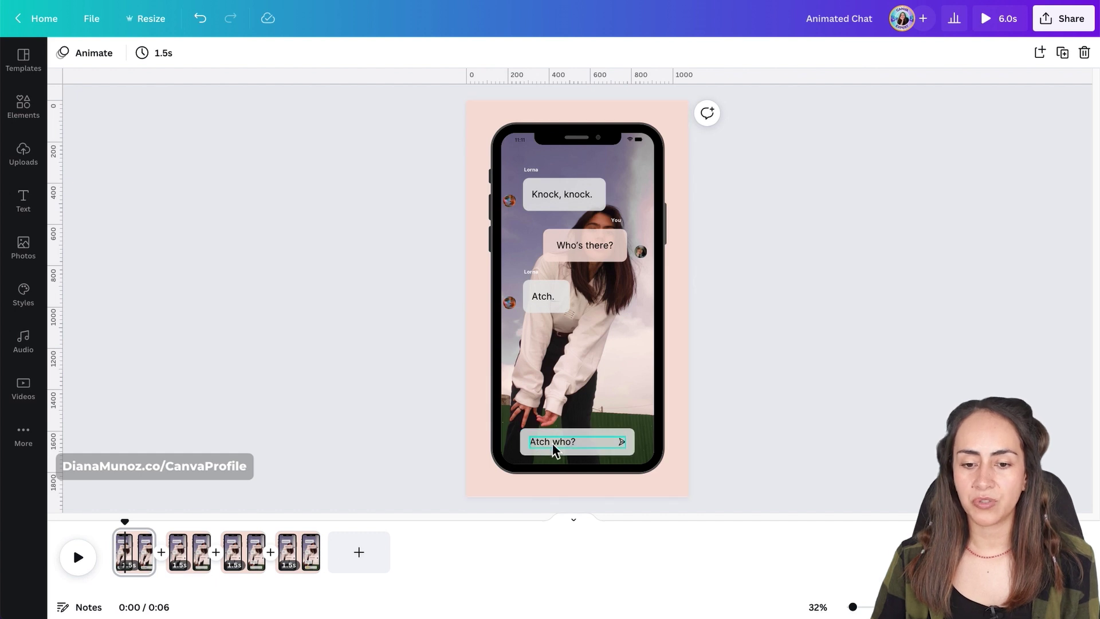
- Apply the Typewriter animation on enter only to "Atch who?" in the message field and scrub through page 1 to preview it
left_click(579, 447)
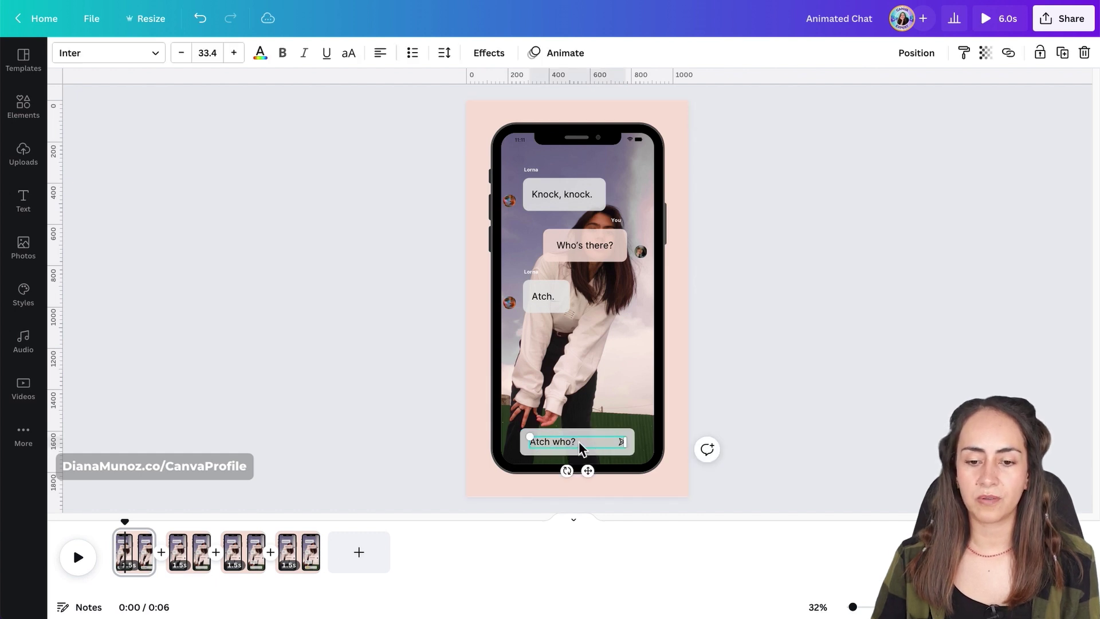
left_click(559, 52)
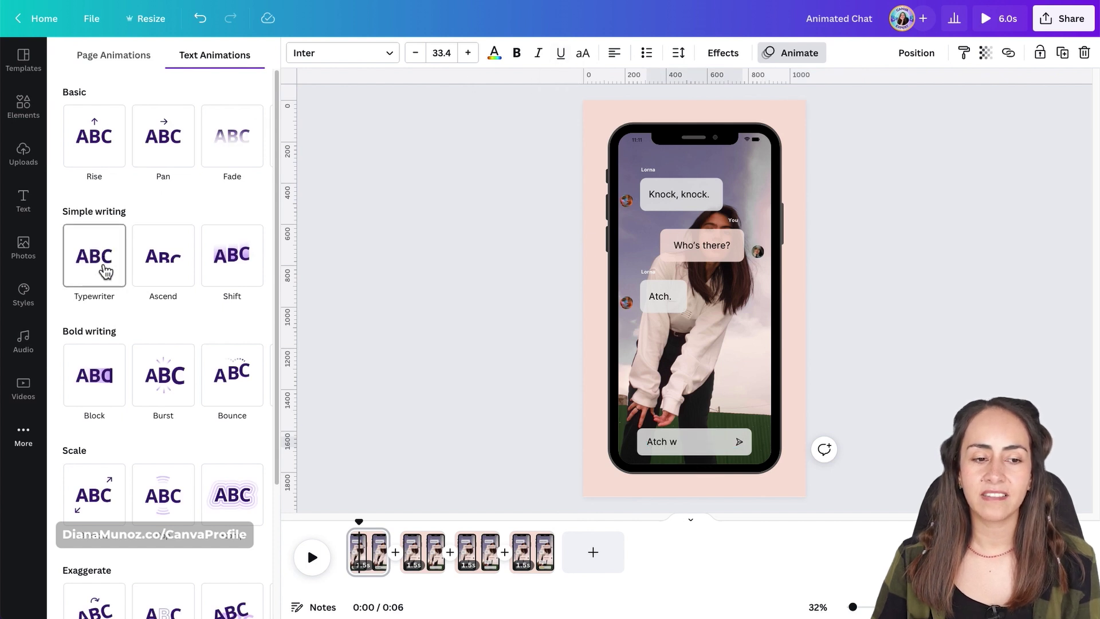
left_click(108, 276)
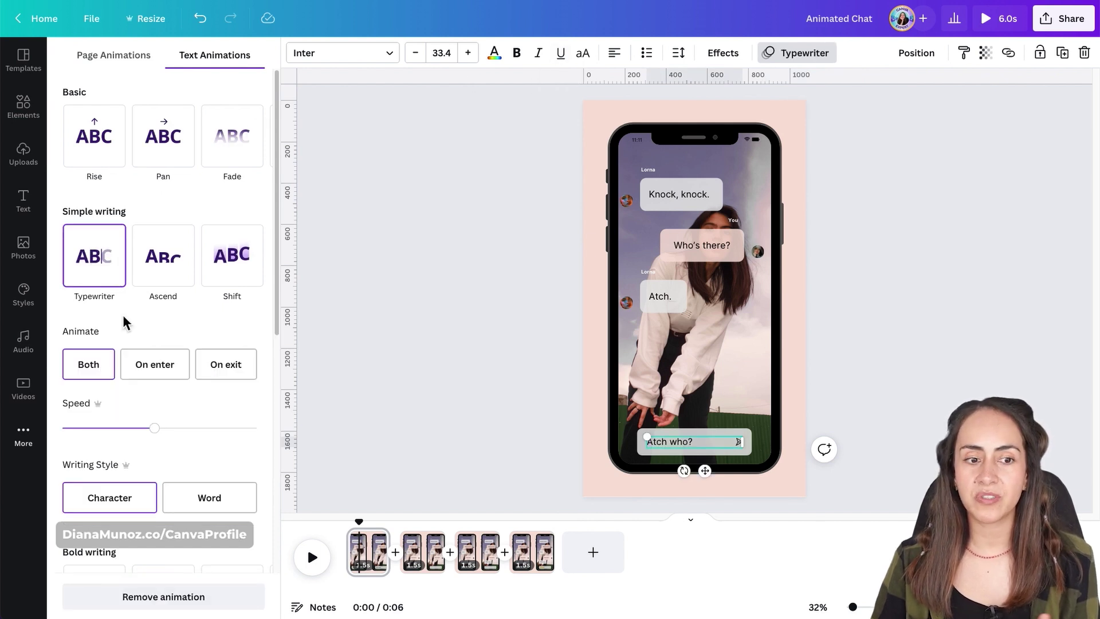
left_click(159, 370)
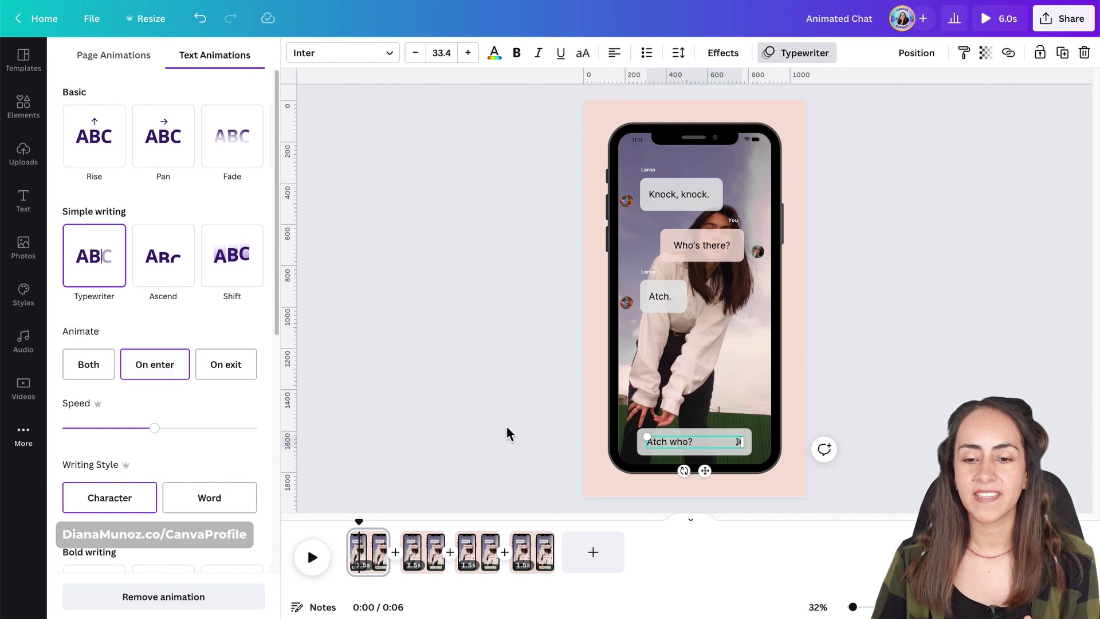
left_click(356, 535)
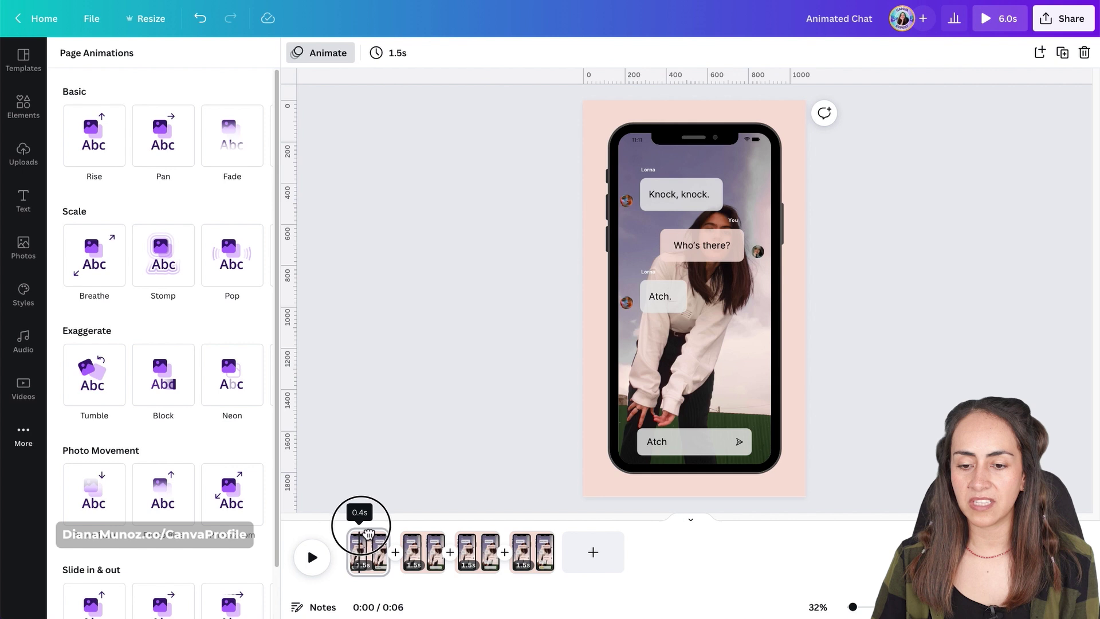
left_click(373, 534)
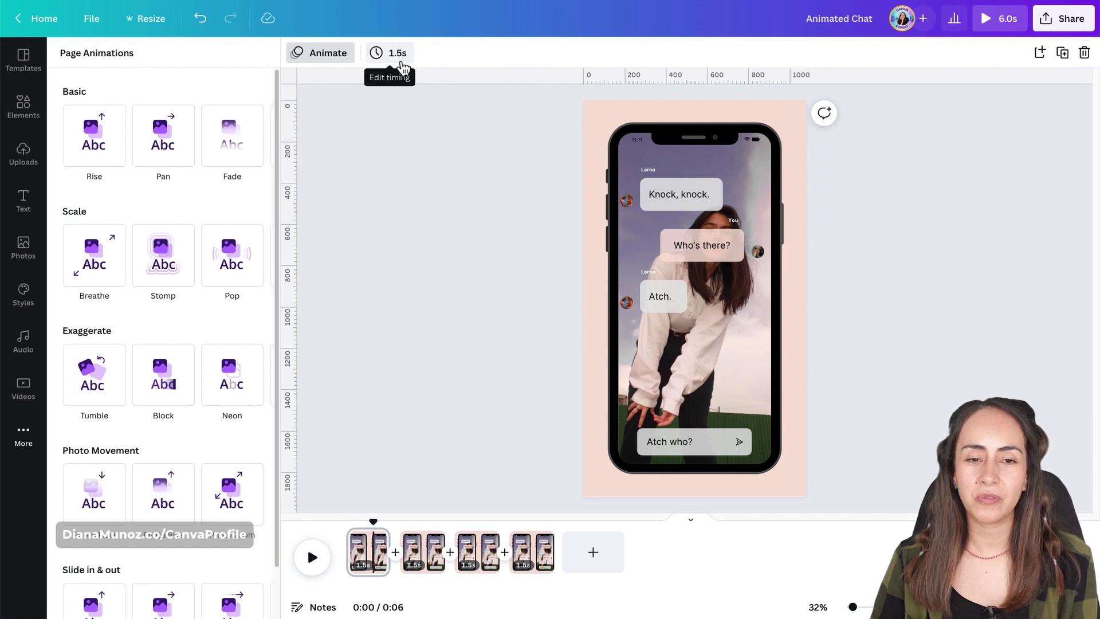
- Set page 1's duration to 1.0 second and scrub through it to preview the typing
left_click(407, 55)
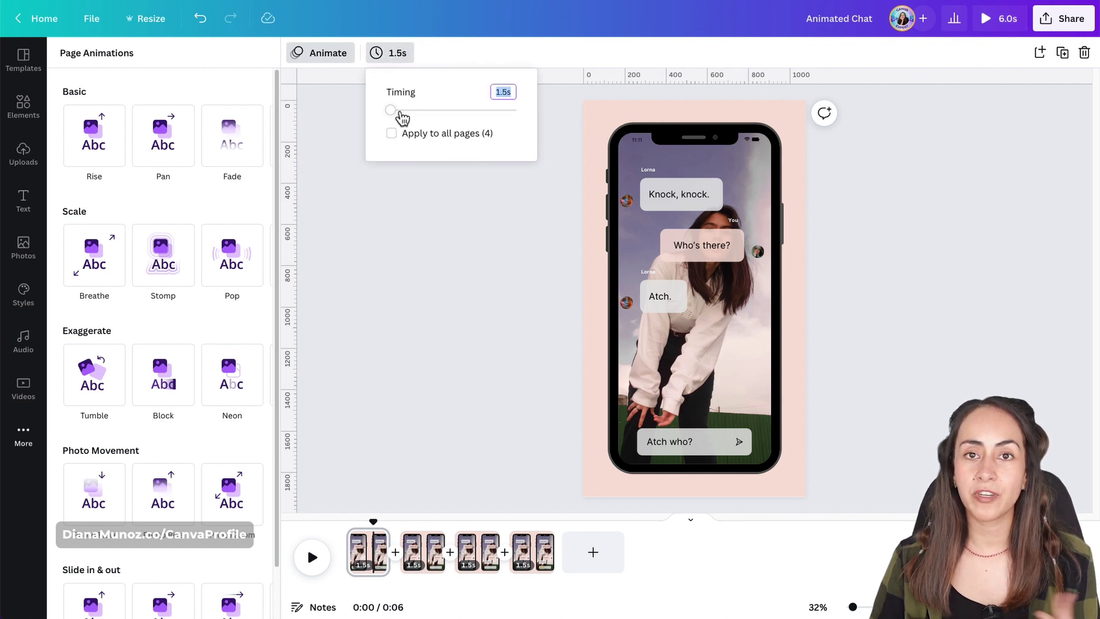
left_click_drag(401, 119, 395, 118)
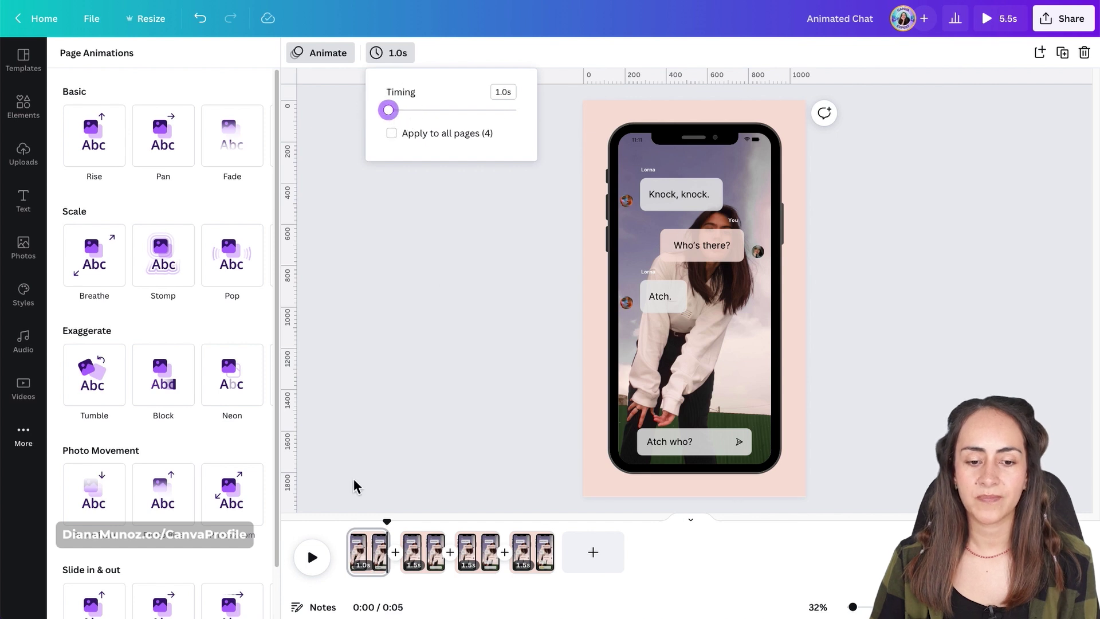
mouse_move(388, 524)
left_mouse_down()
mouse_move(345, 527)
mouse_move(368, 526)
left_mouse_up()
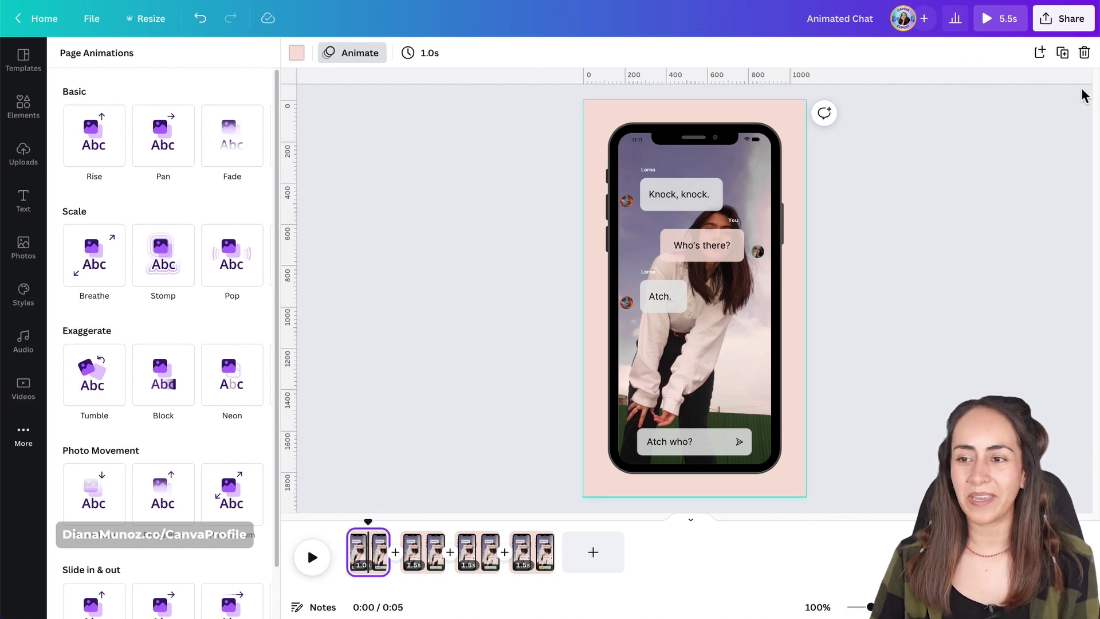
- Duplicate page 1 and delete the "Atch who?" text from the first page's message field
left_click(1062, 53)
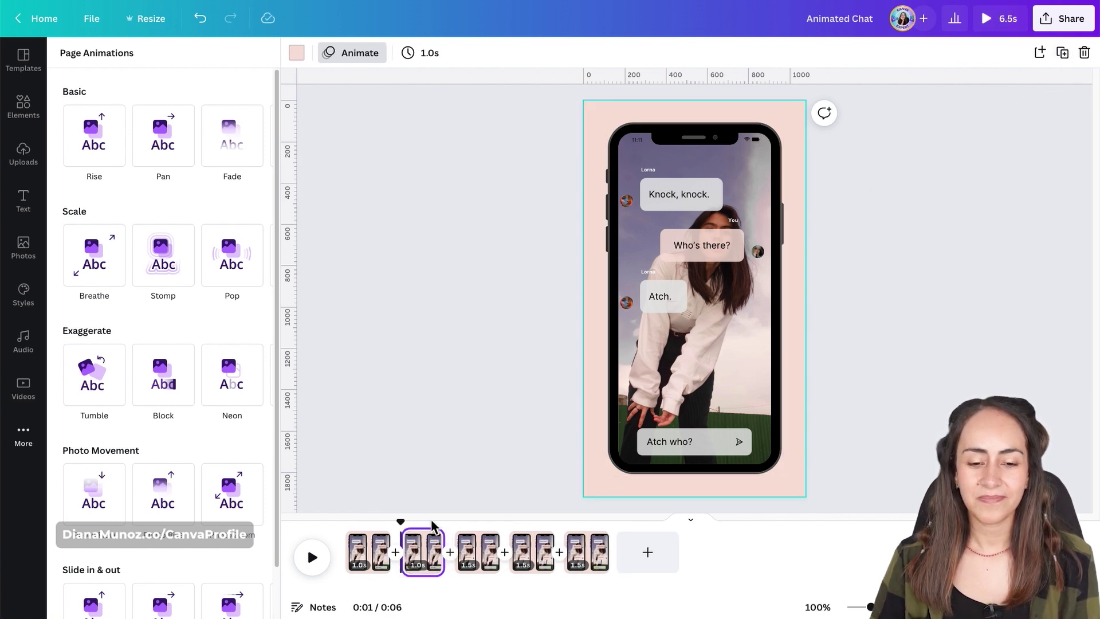
left_click_drag(421, 526, 372, 527)
left_click(670, 446)
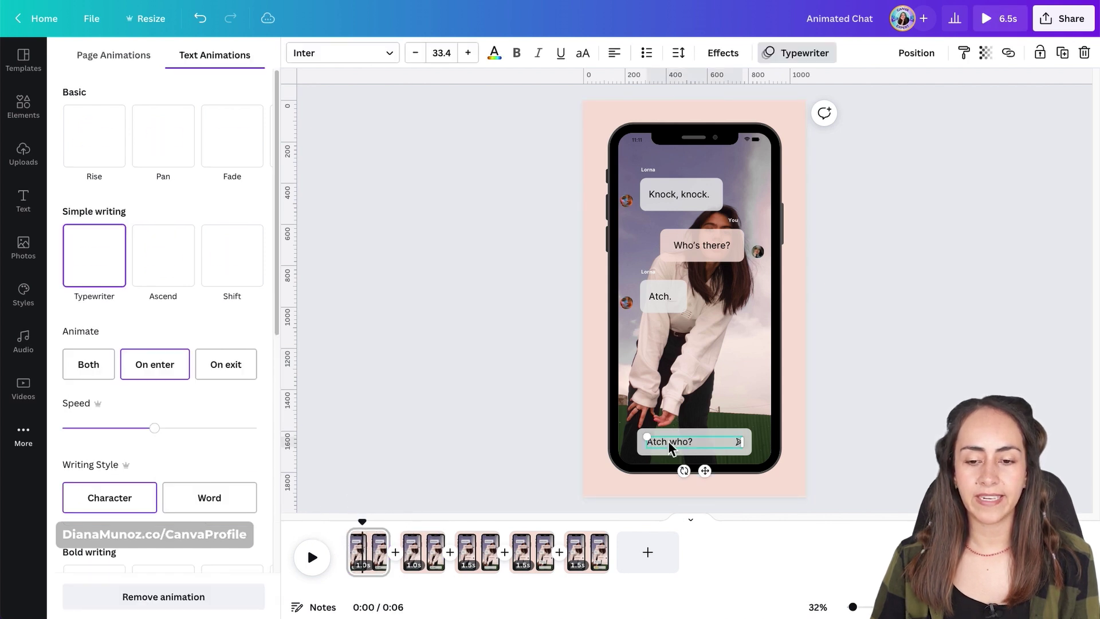
left_click(796, 327)
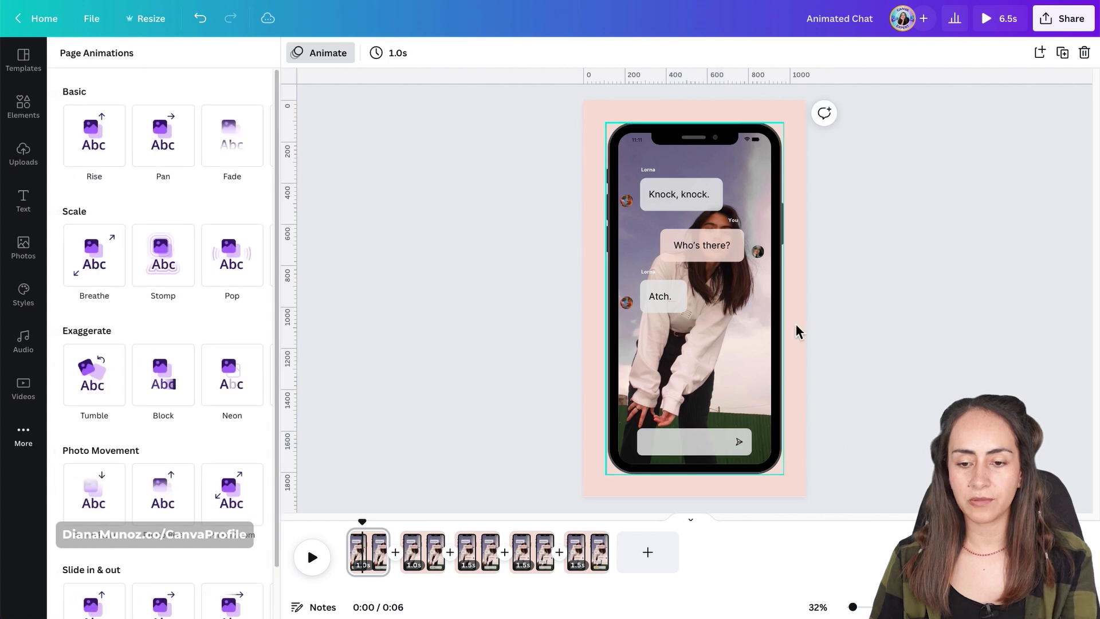
- Set the duration of page 1 to 1.5 seconds
left_click(404, 57)
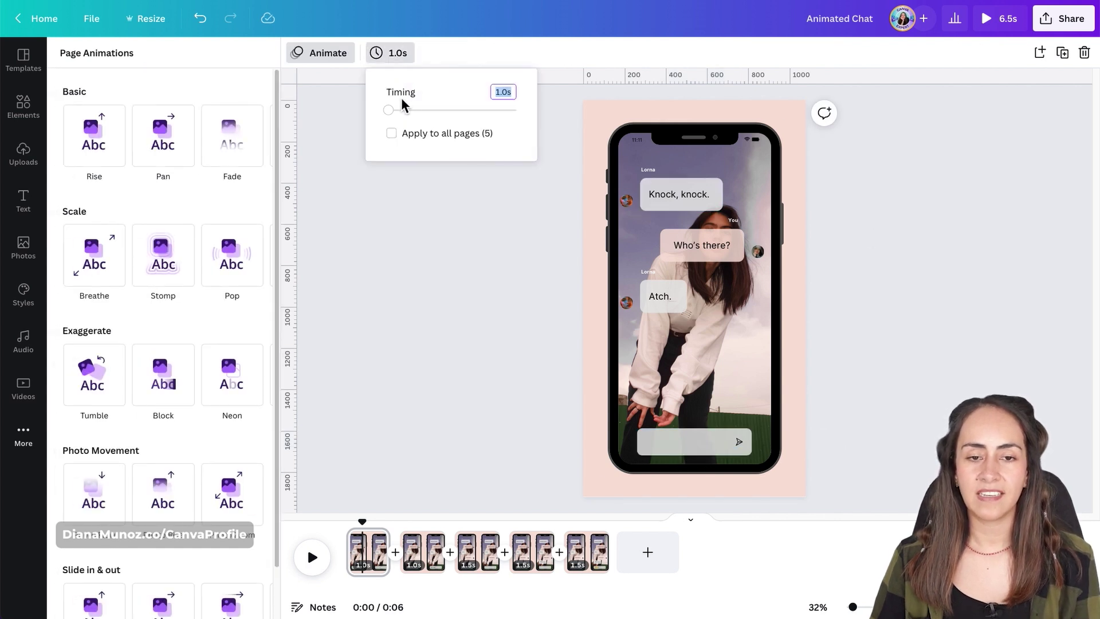
left_click_drag(389, 110, 391, 110)
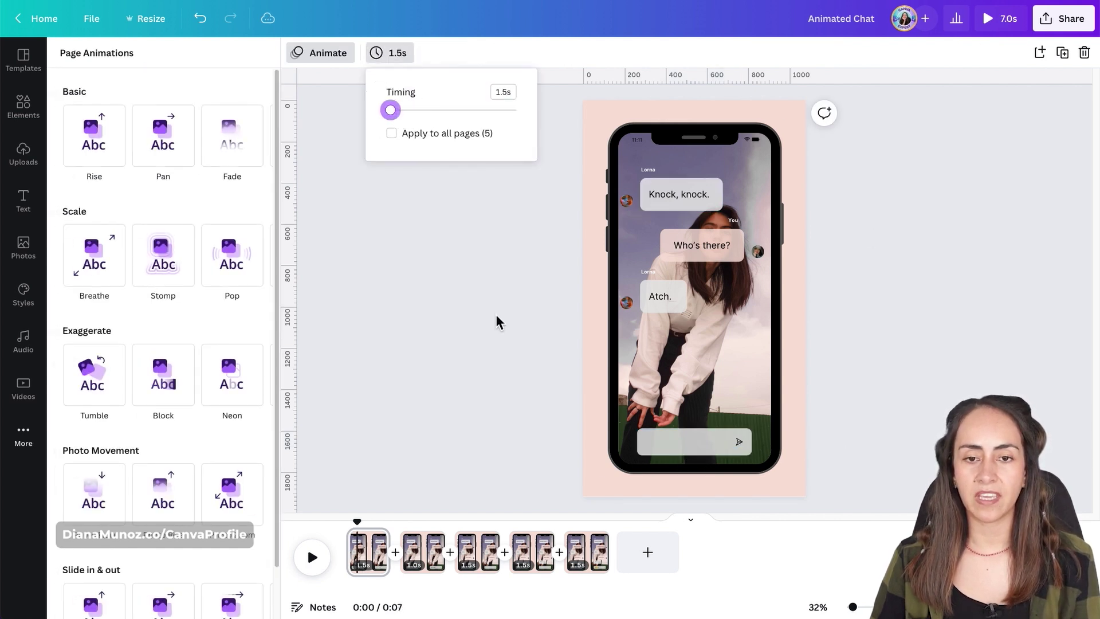
left_click(498, 321)
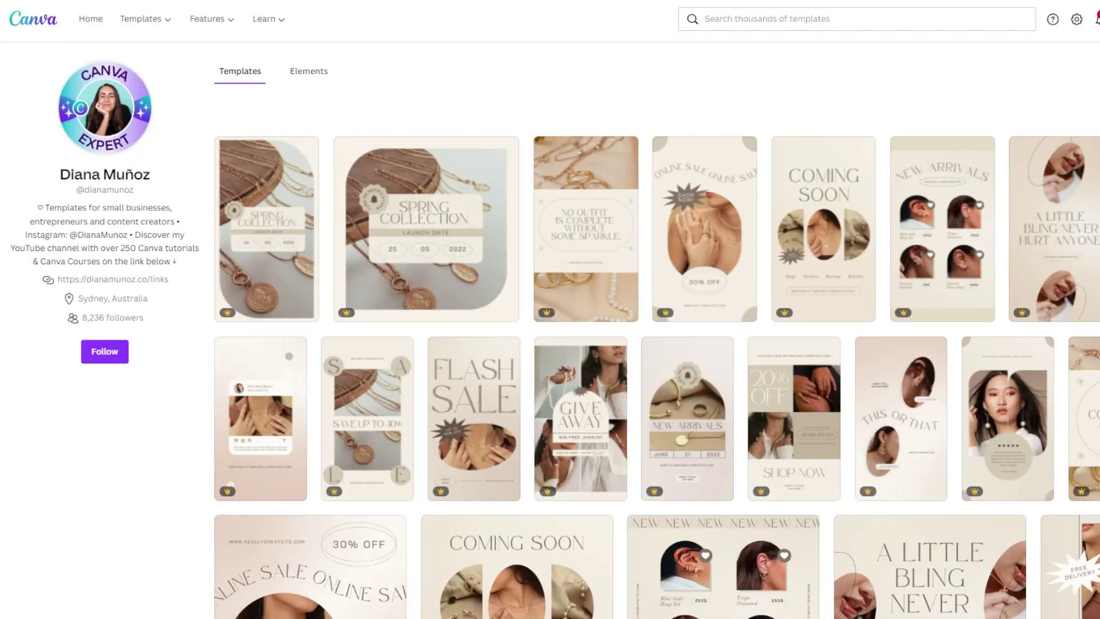
scroll(555, 334, "down", 2)
scroll(656, 329, "down", 15)
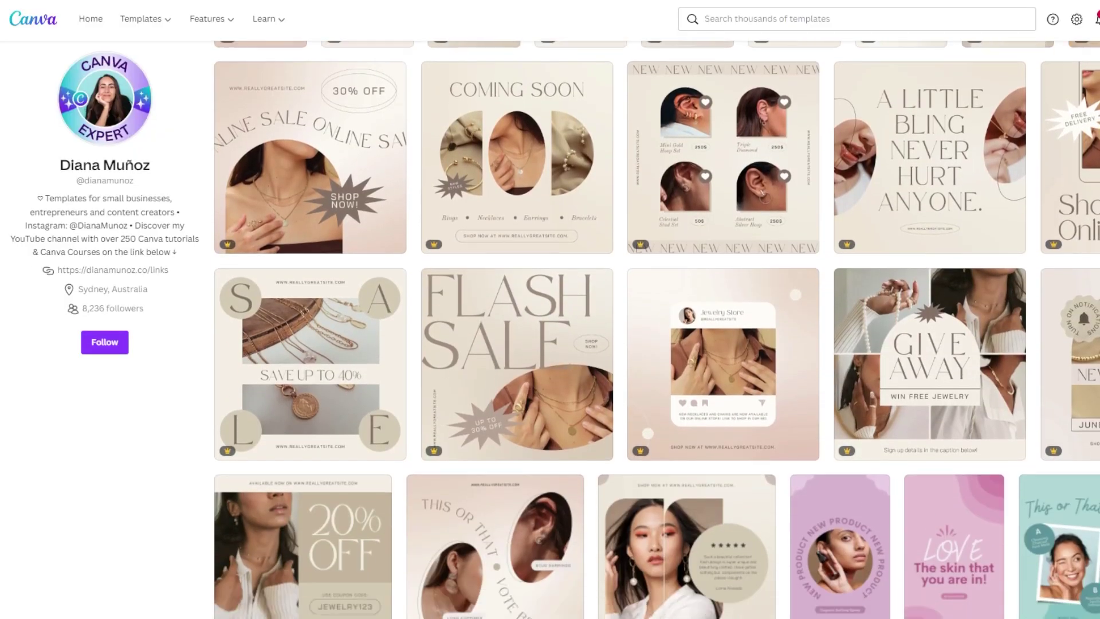
scroll(657, 330, "down", 15)
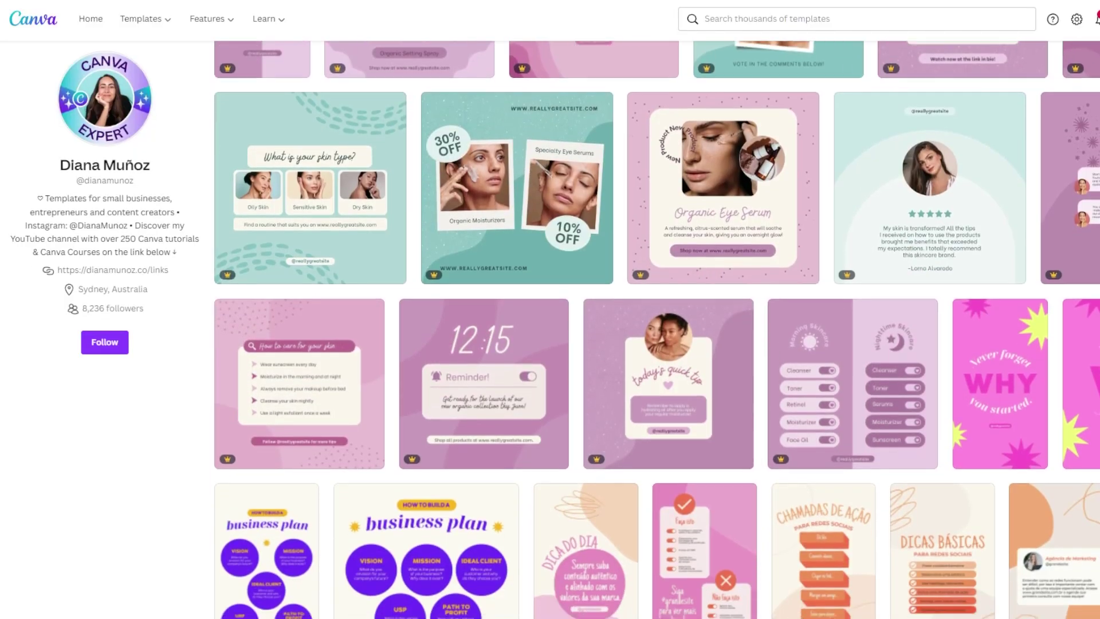
scroll(656, 329, "down", 4)
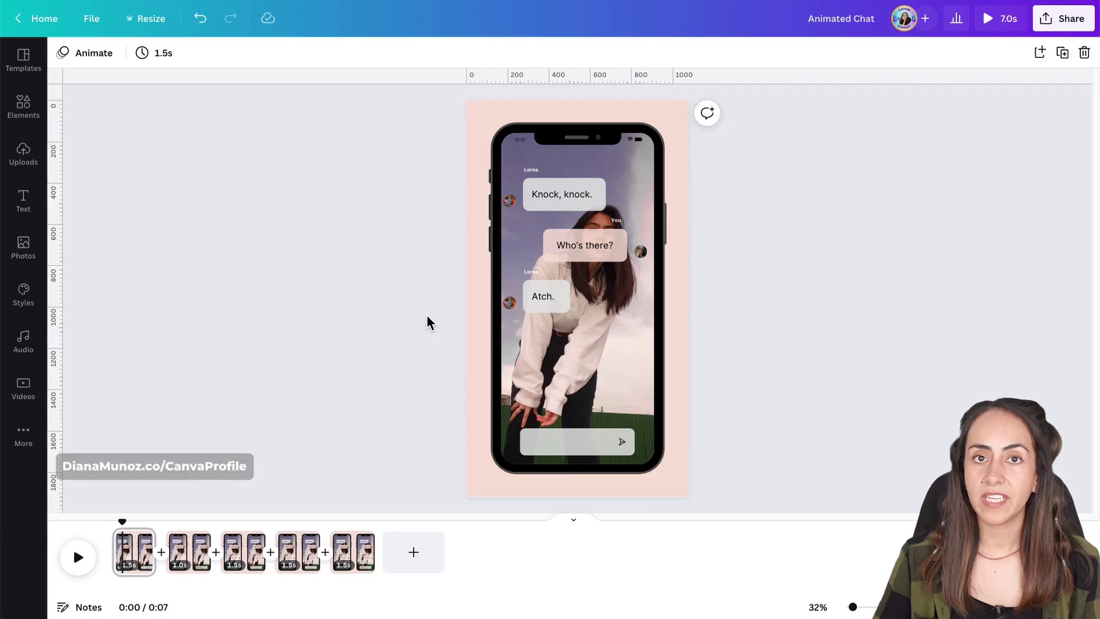
- Apply the Rise animation on enter only to the whole "Atch." message with its sender name and avatar on page 1
left_click_drag(428, 316, 534, 273)
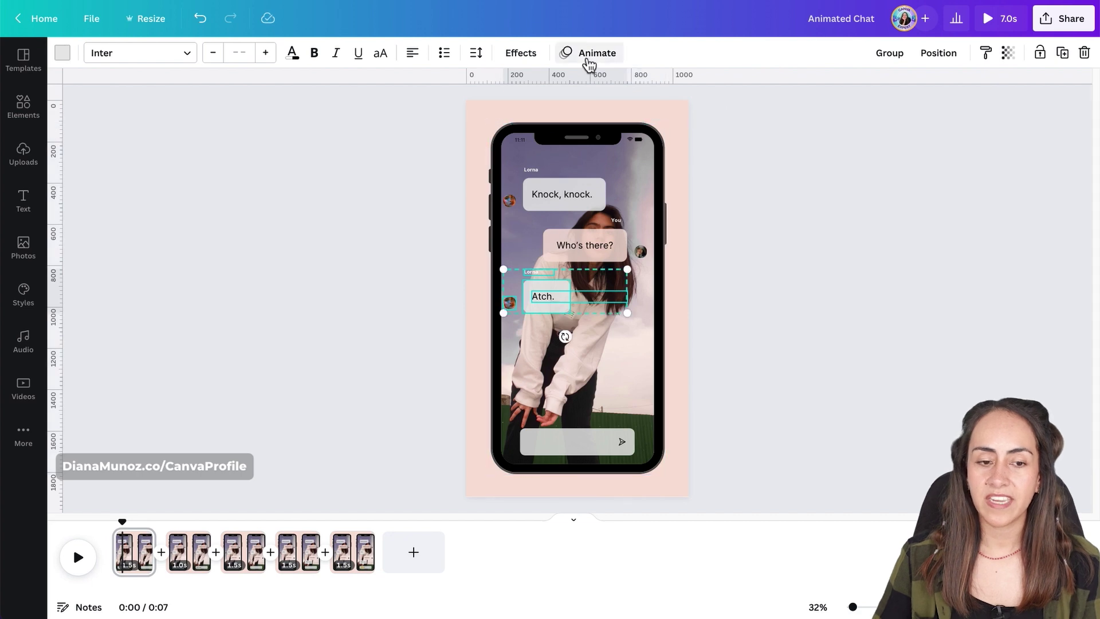
left_click(590, 55)
left_click(99, 496)
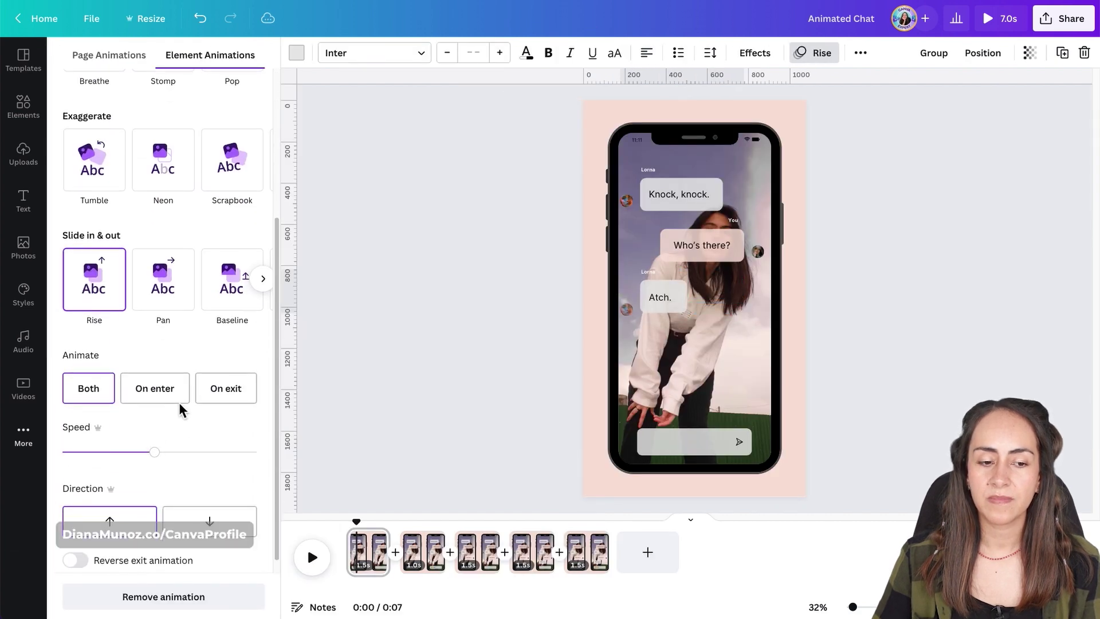
left_click(167, 394)
left_click(420, 379)
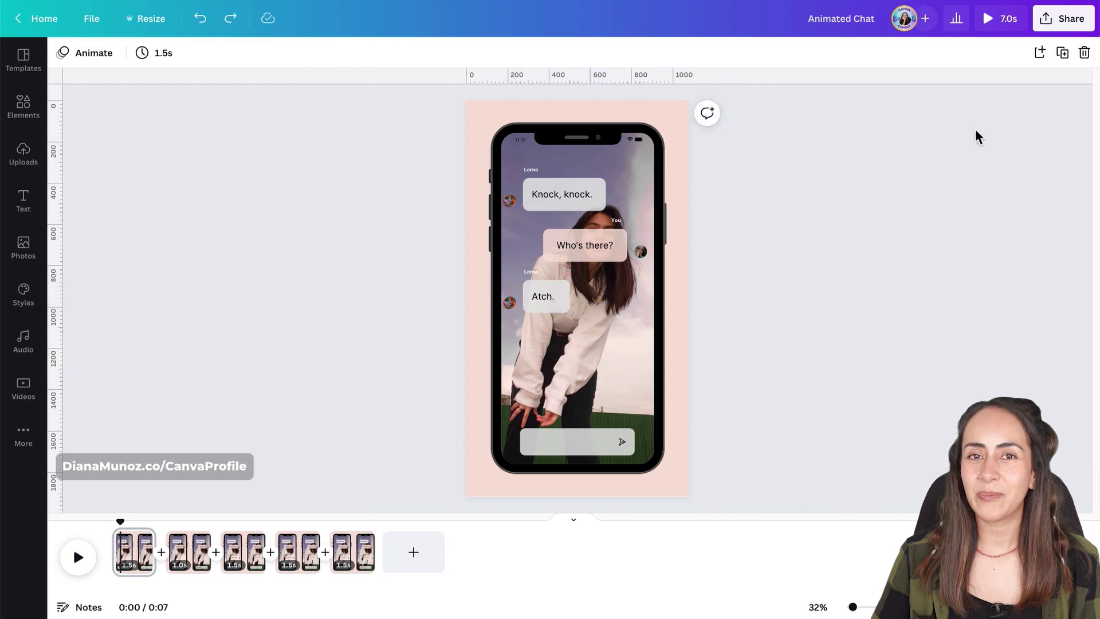
- Duplicate page 1 and delete the "Atch." message with its sender name and avatar from the first page
left_click(1062, 53)
left_click_drag(155, 530, 155, 529)
left_click_drag(351, 340, 545, 273)
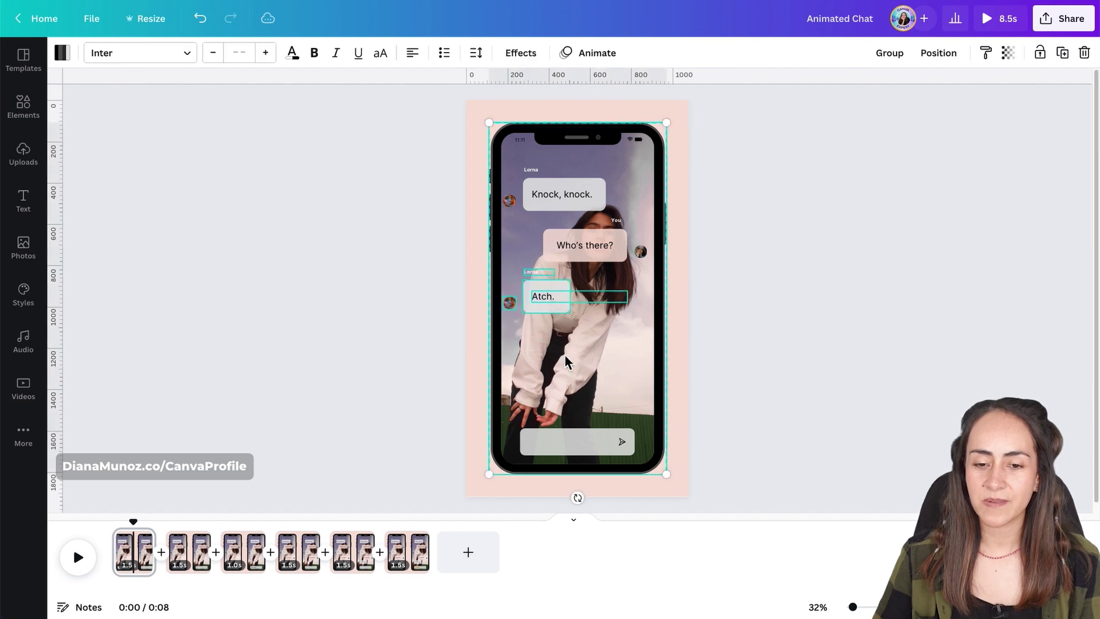
left_click(566, 346, "shift")
key("Delete")
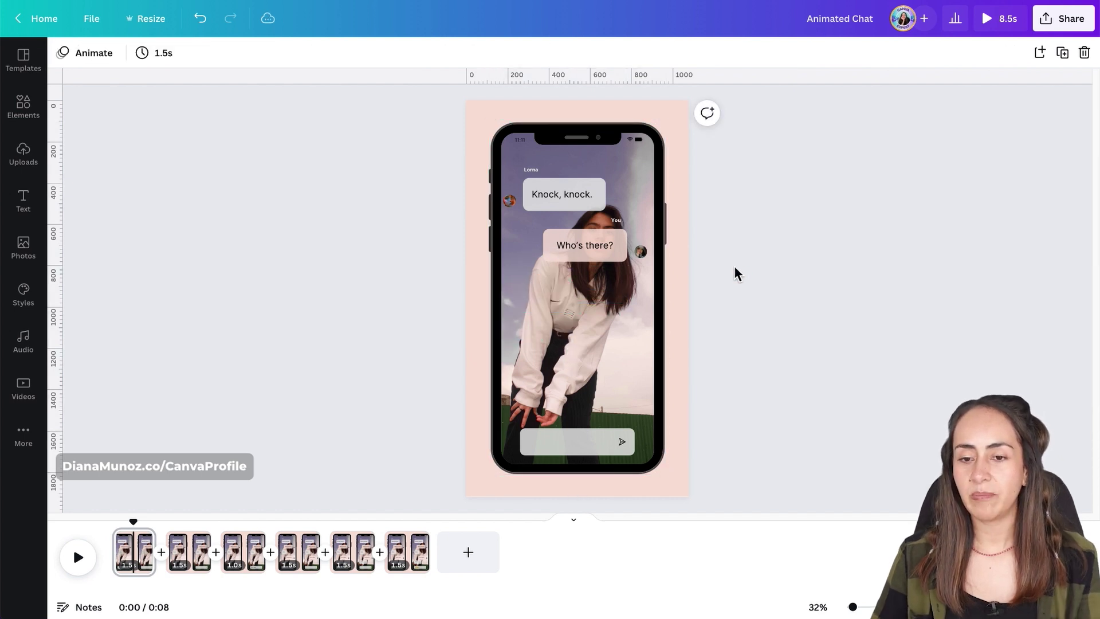
- Apply the Rise animation on enter only to the whole "Who's there?" message and scrub through page 1 to preview it
left_click(598, 221)
left_click(598, 221)
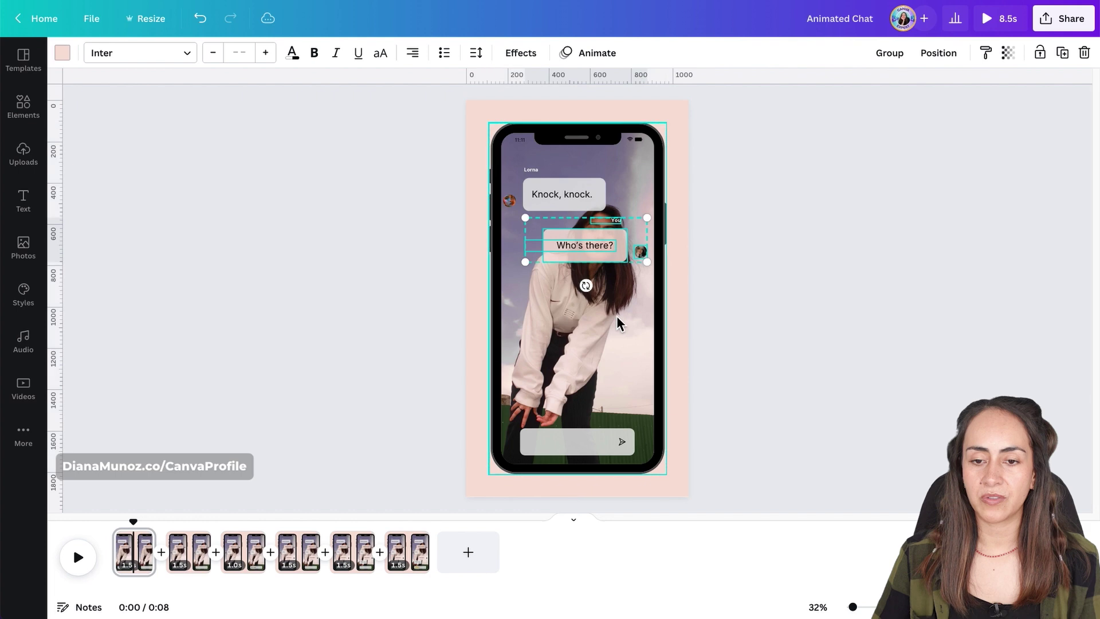
left_click(597, 53)
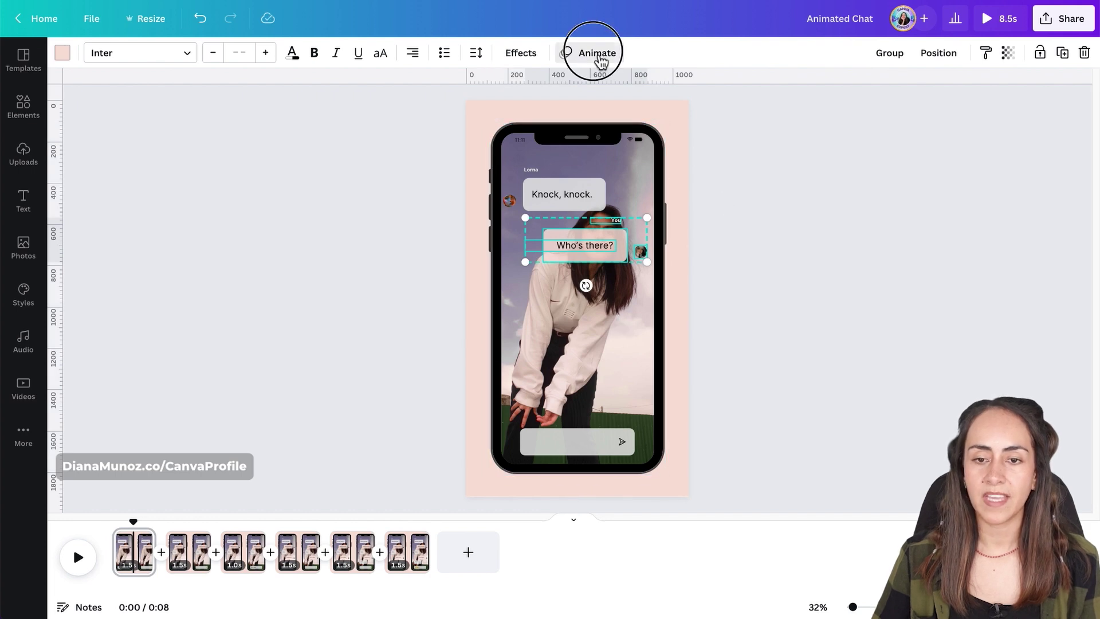
left_click(108, 516)
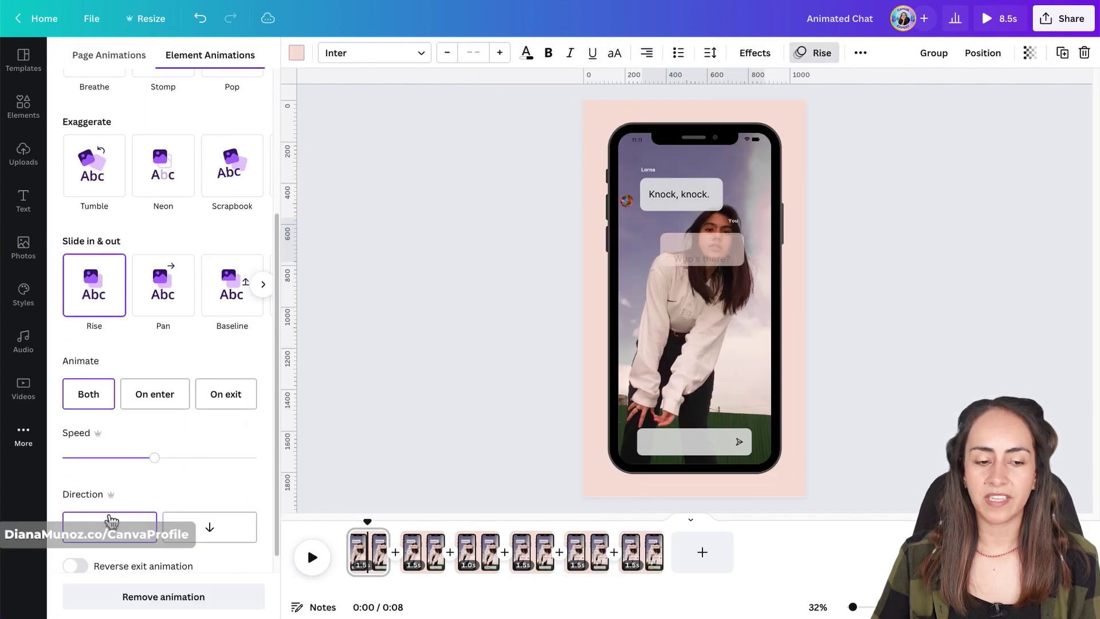
left_click(160, 397)
left_click(436, 324)
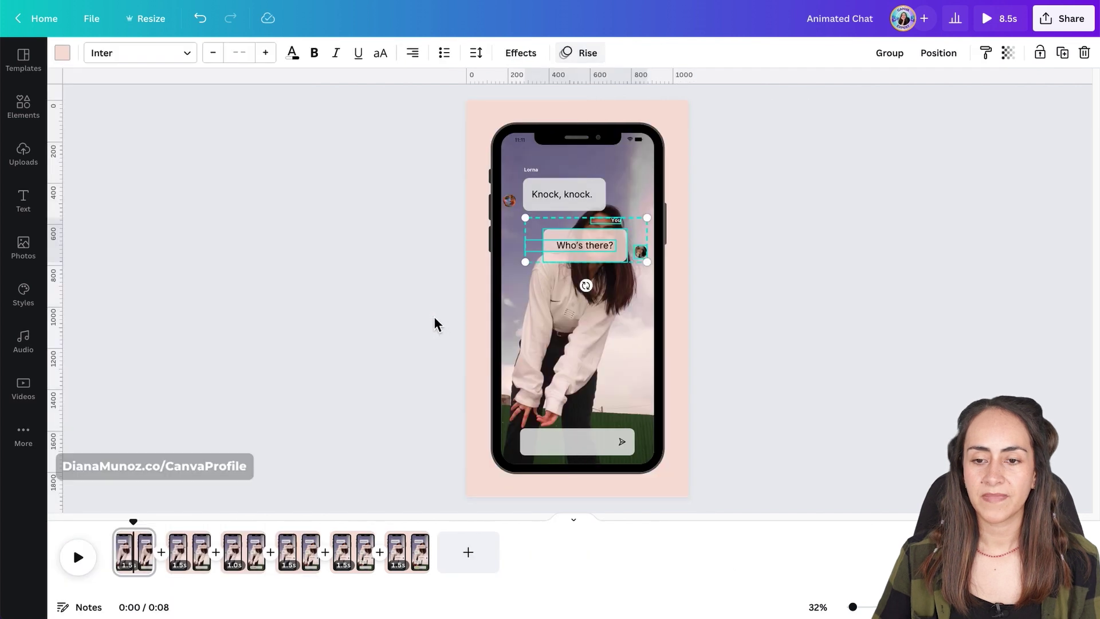
left_click(142, 545)
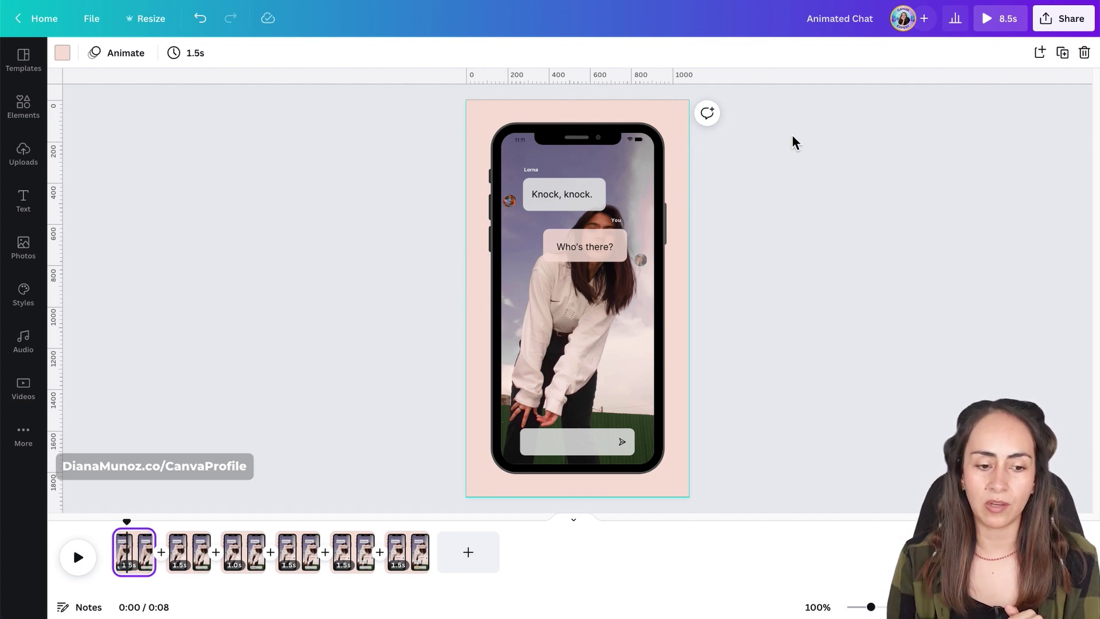
- Duplicate page 1 and place a copy of the "Knock, knock." text inside the first page's message field
left_click(1062, 54)
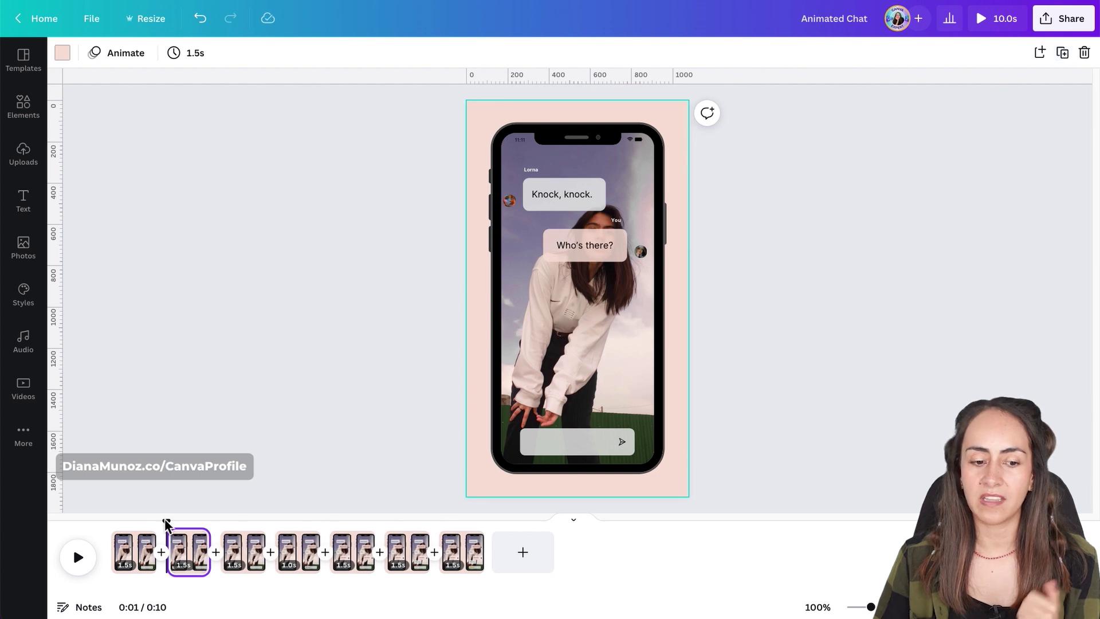
left_click_drag(166, 522, 127, 520)
left_click(581, 251)
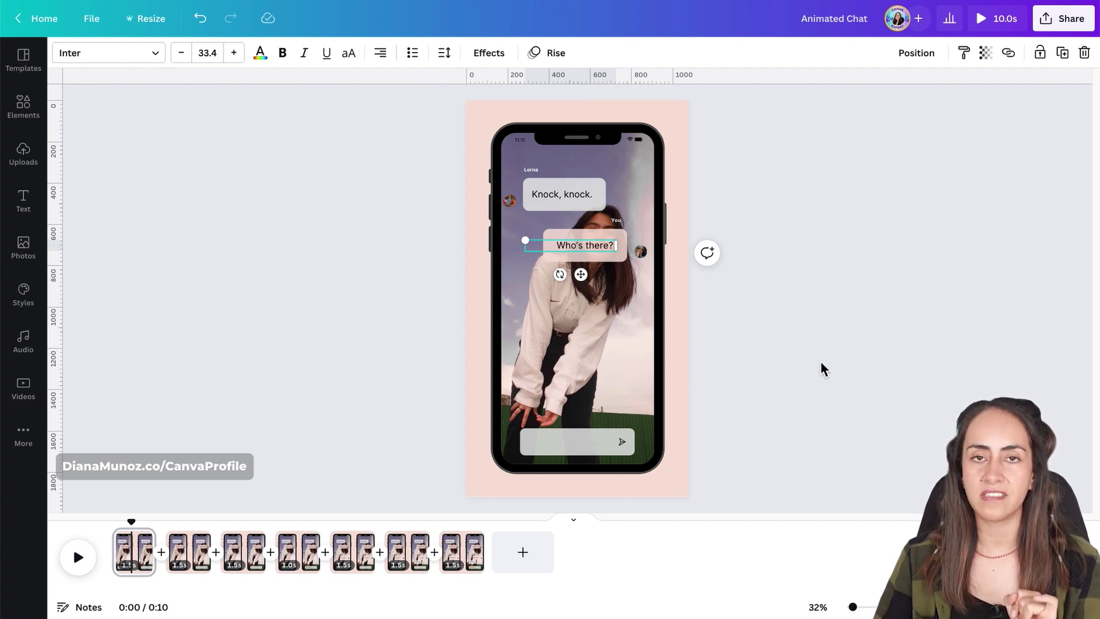
key("shift+Tab")
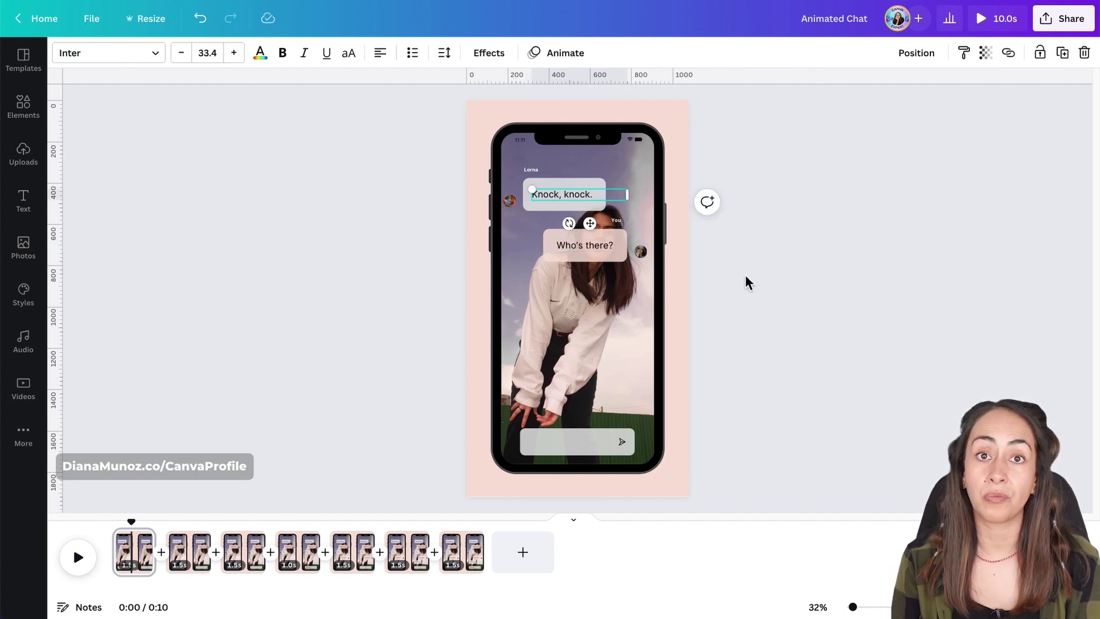
key("ctrl+z")
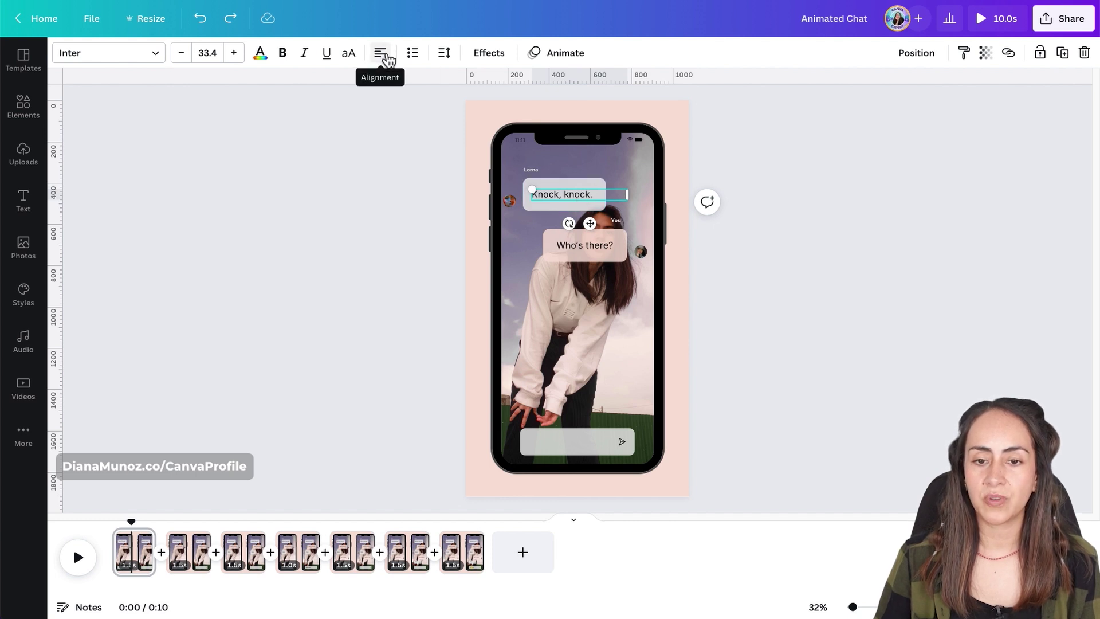
left_click_drag(596, 228, 604, 472)
left_click_drag(603, 474, 604, 473)
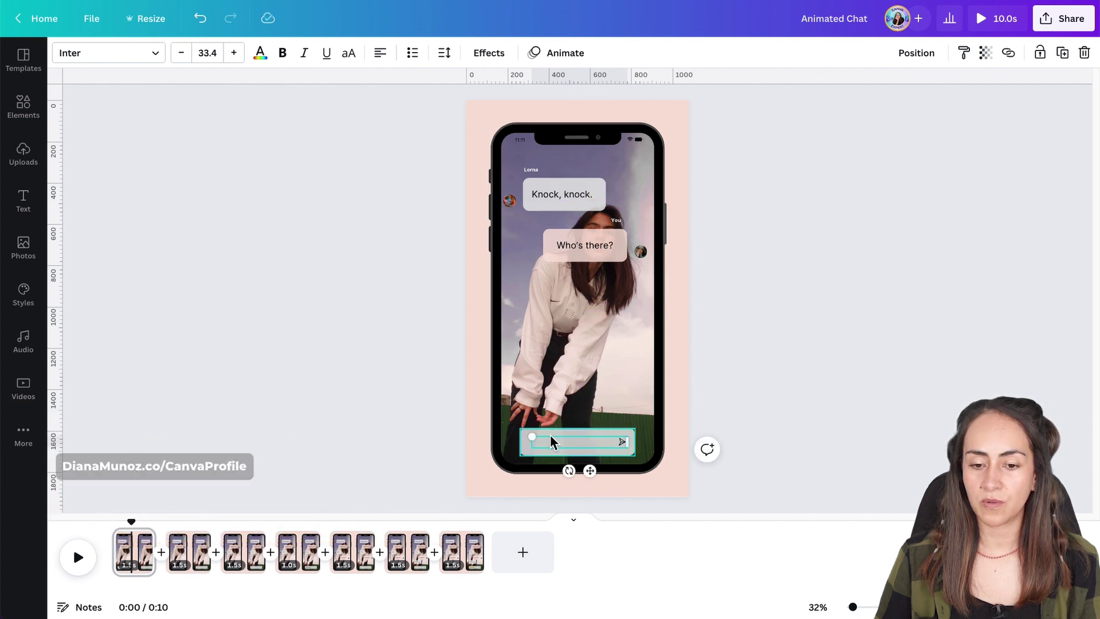
left_click(911, 56)
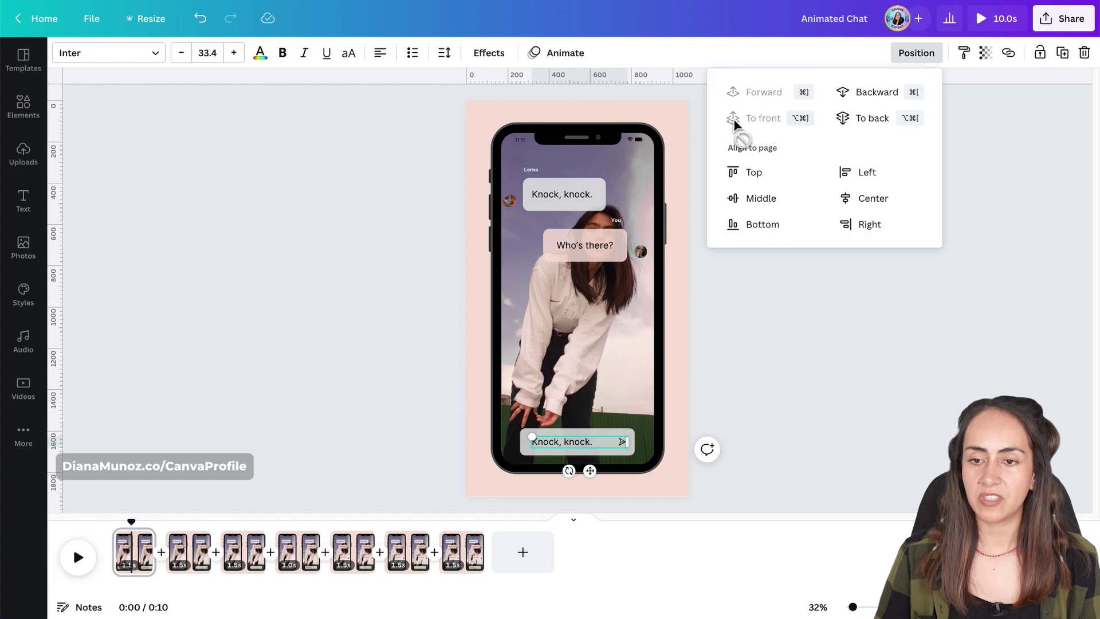
- Replace the message field's text with "Who's there?" and delete the "Who's there?" message bubble, label and avatar from page 1
left_click(579, 251)
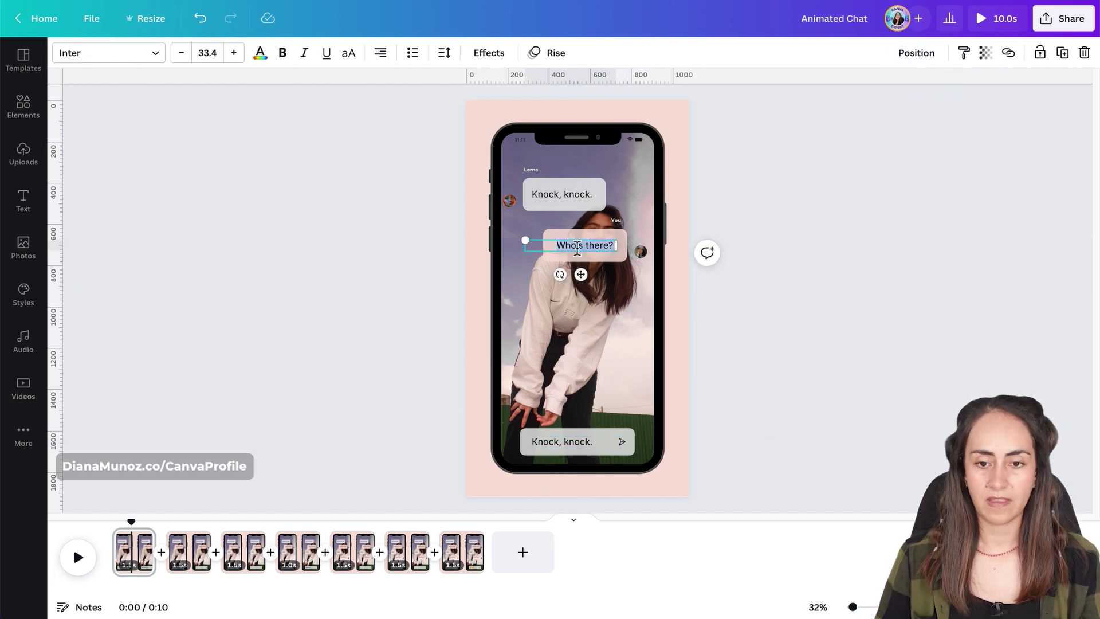
left_click(602, 446)
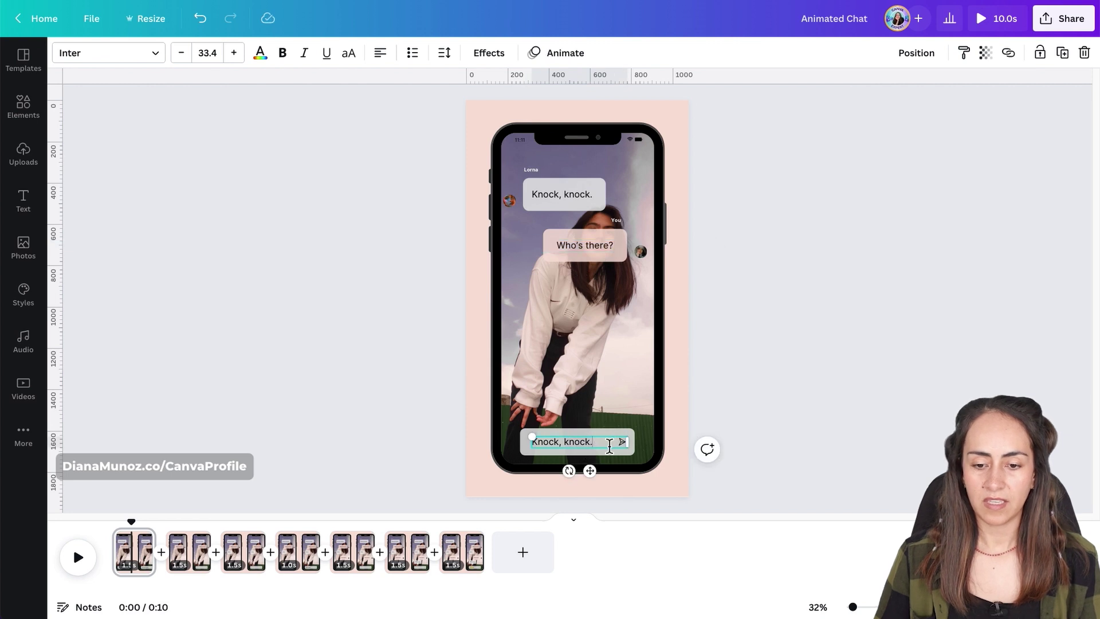
left_click(784, 331)
left_click_drag(748, 284, 585, 224)
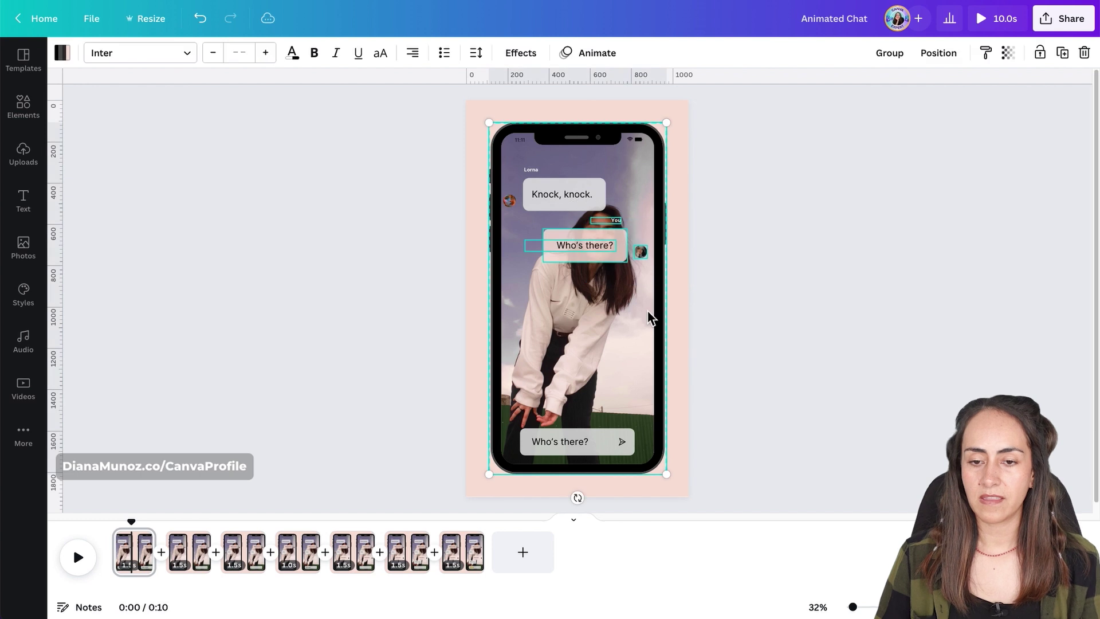
left_click(628, 312, "shift")
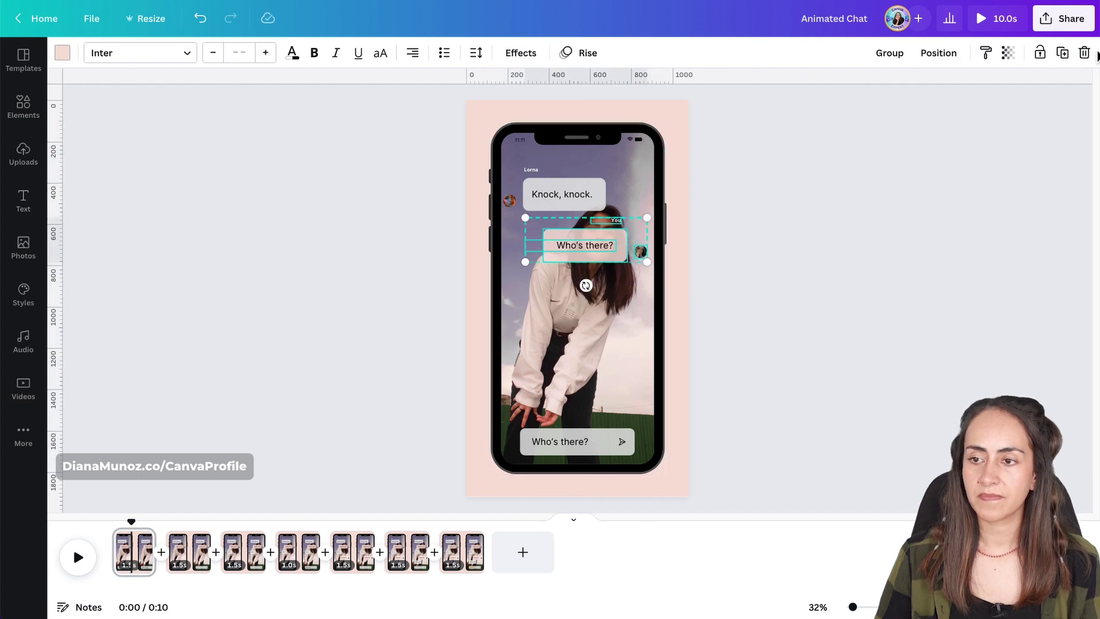
left_click(1083, 53)
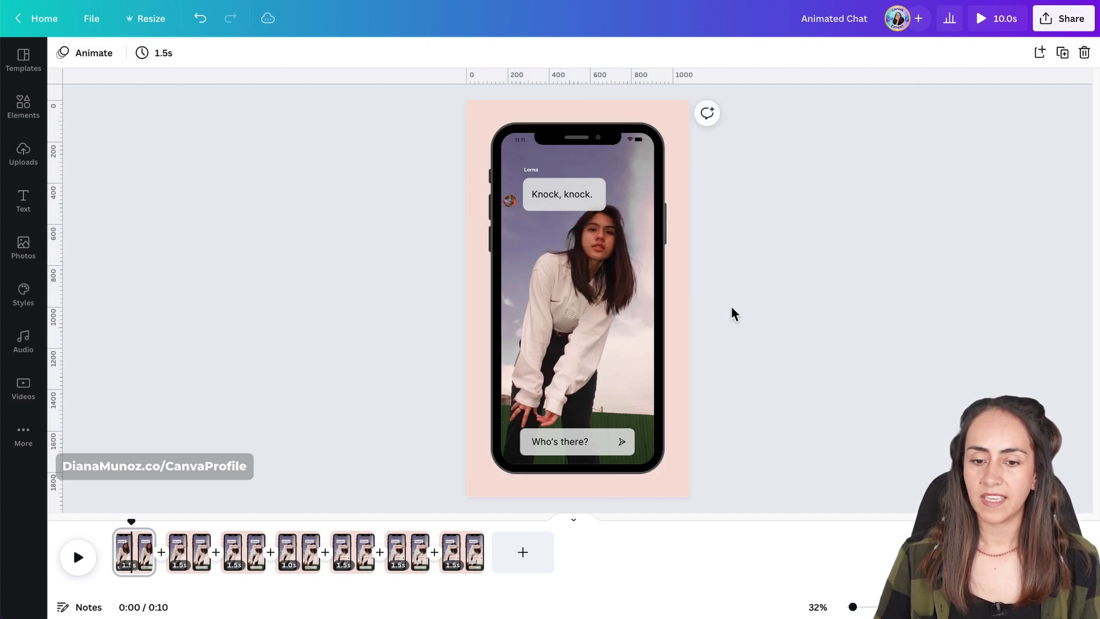
- Apply the Typewriter animation on enter only to the "Who's there?" text in page 1's message field
left_click(566, 447)
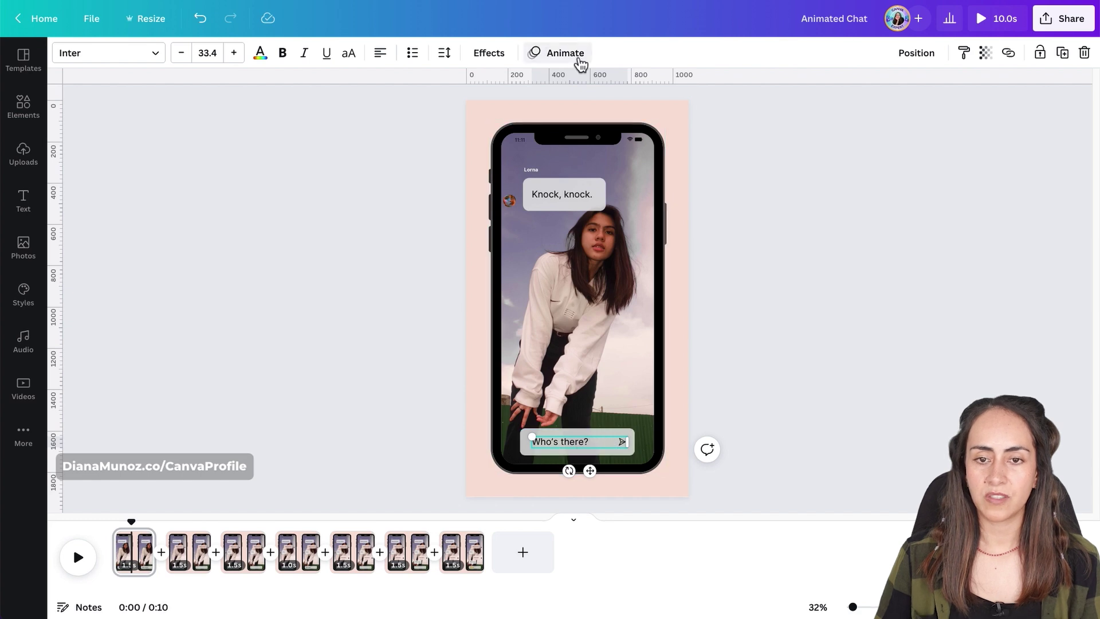
left_click(575, 57)
left_click(99, 250)
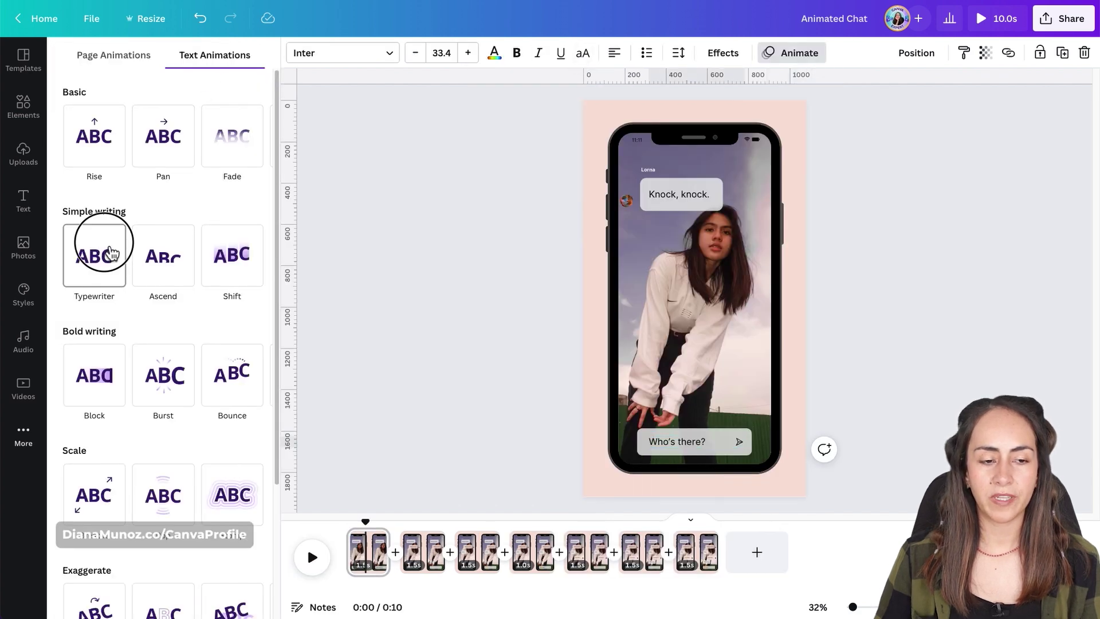
left_click(174, 372)
- Set page 1's duration to 1.0 second and scrub back through it to preview the typing of "Who's there?"
left_click(430, 74)
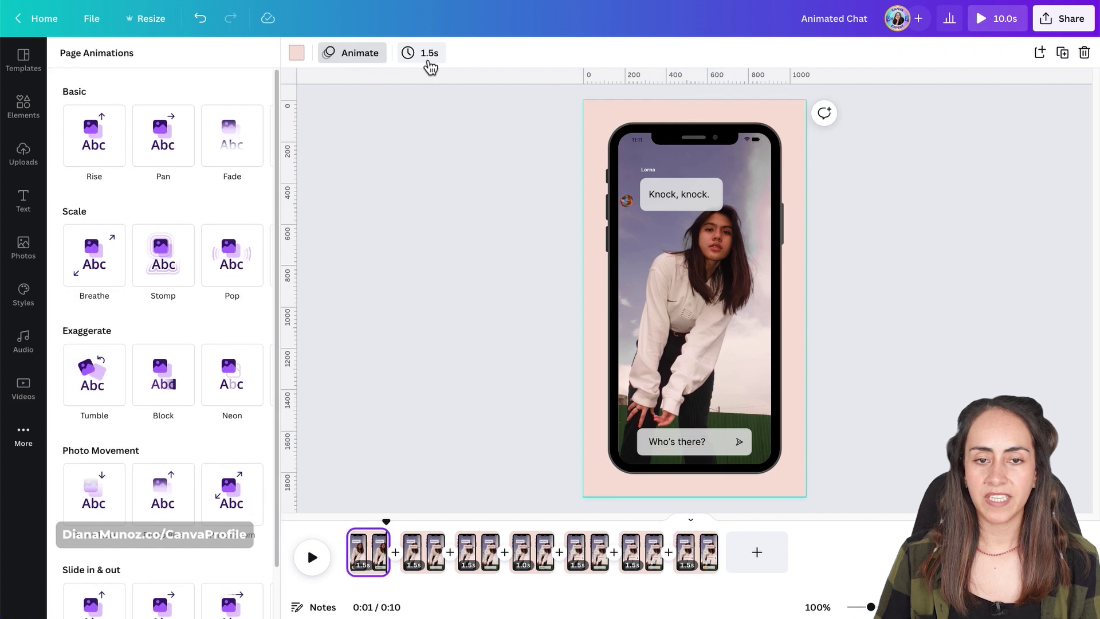
left_click(429, 54)
left_click(422, 110)
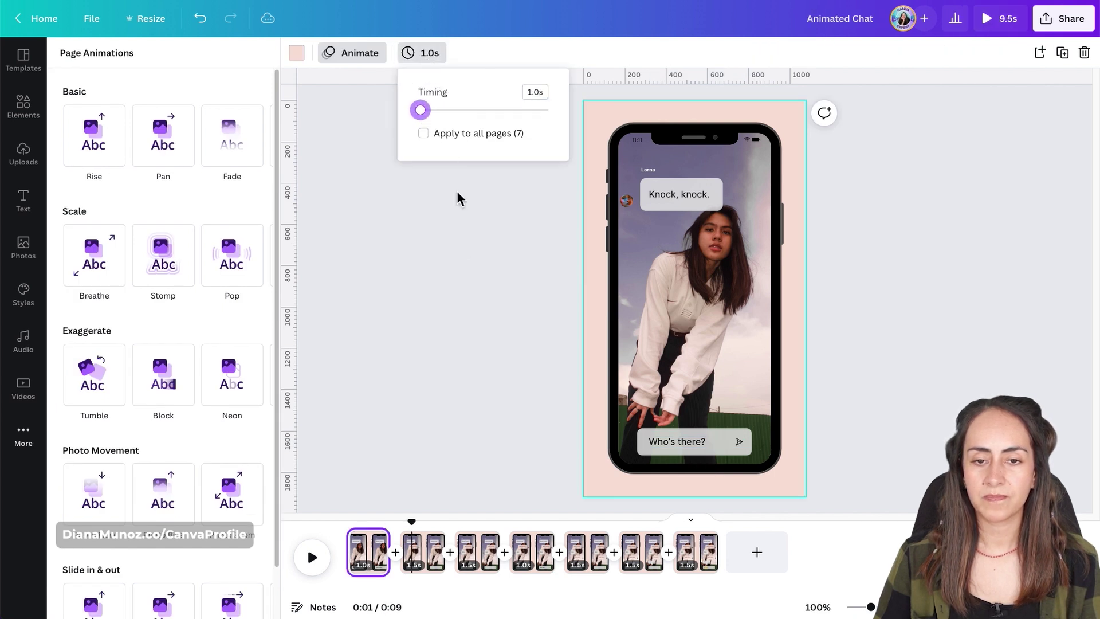
left_click(461, 235)
left_click_drag(413, 530, 358, 544)
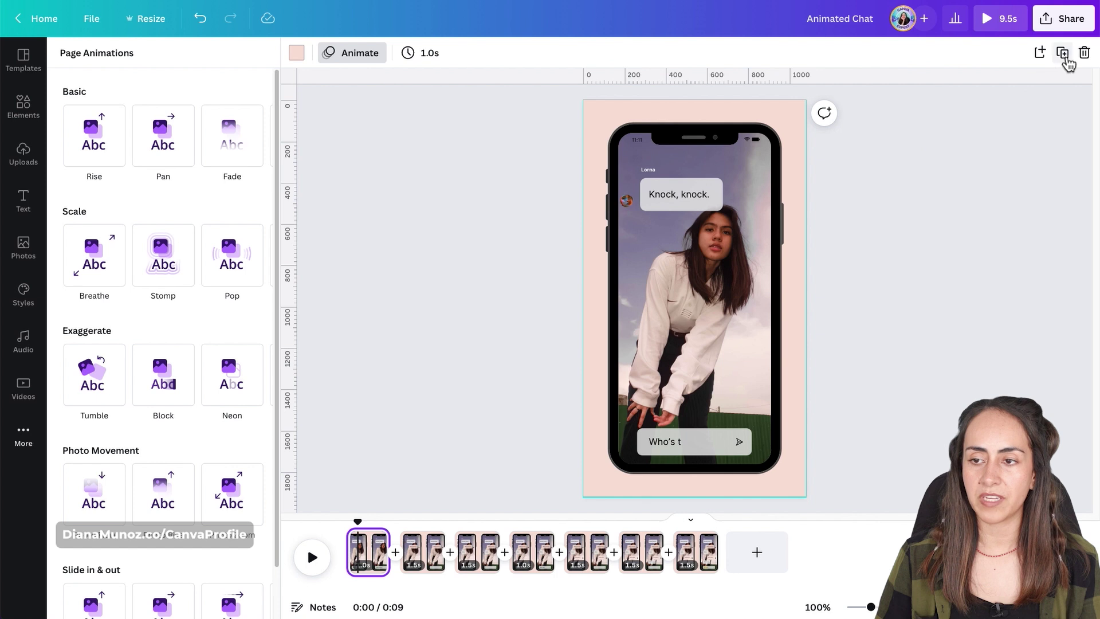
- Duplicate page 1 and delete the "Who's there?" text from the first page's message field
left_click(1064, 56)
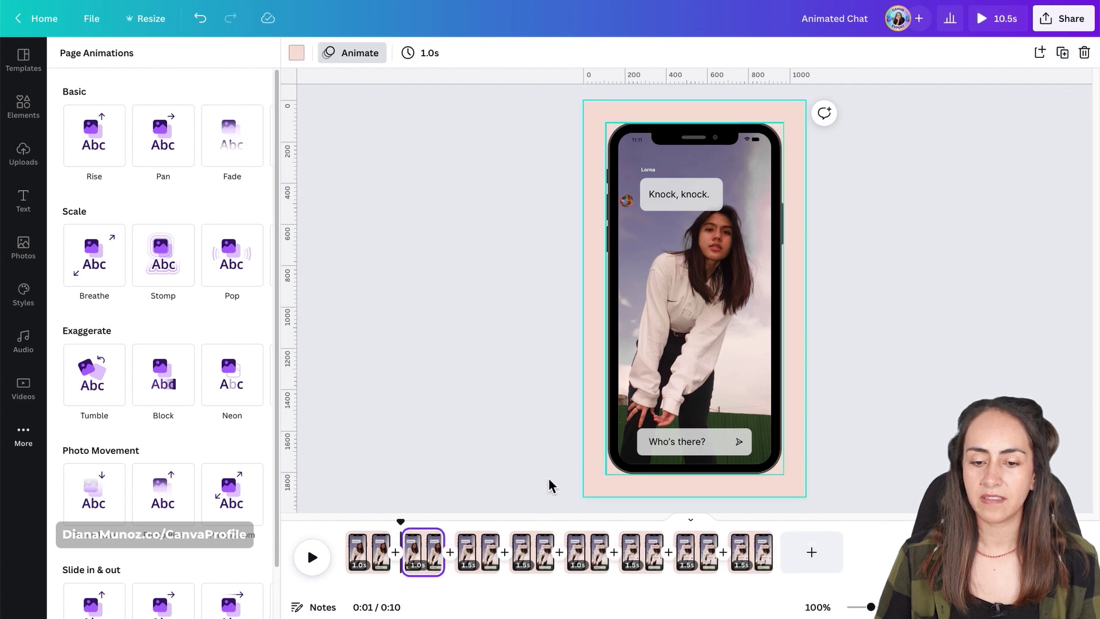
left_click_drag(400, 521, 358, 519)
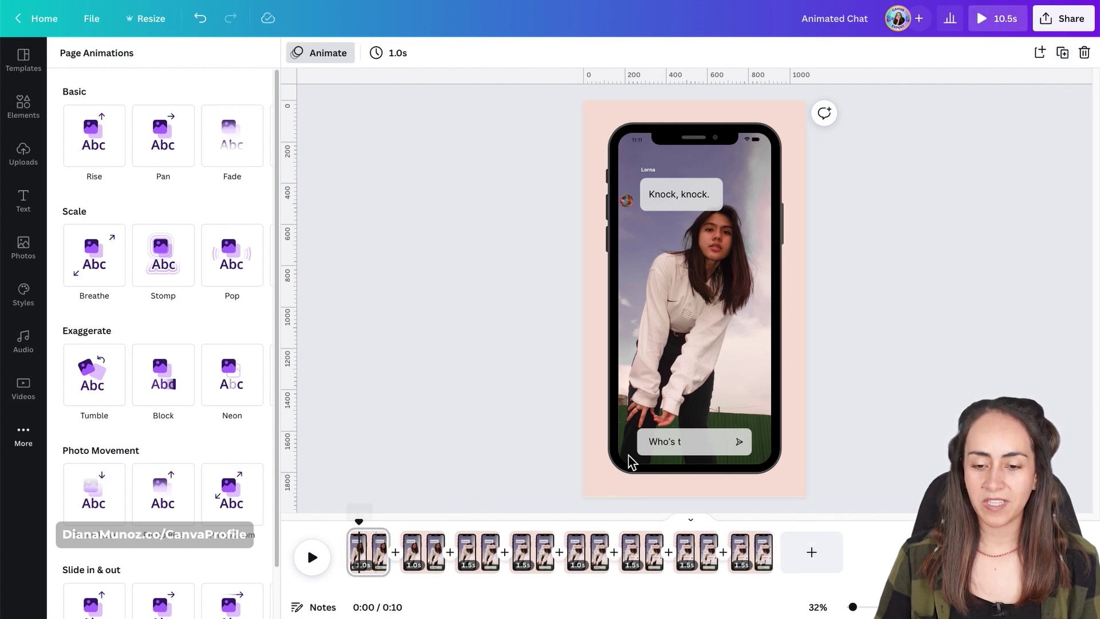
left_click(673, 455)
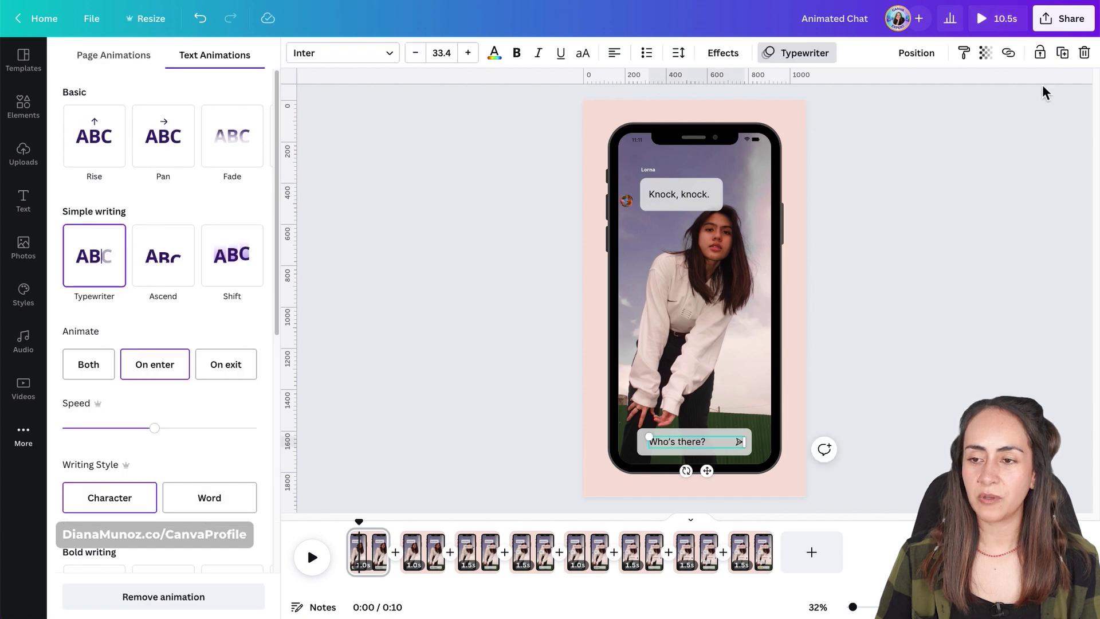
left_click(1084, 53)
- Select the "Knock, knock." message together with its sender name and avatar on page 1
left_click_drag(581, 212, 621, 174)
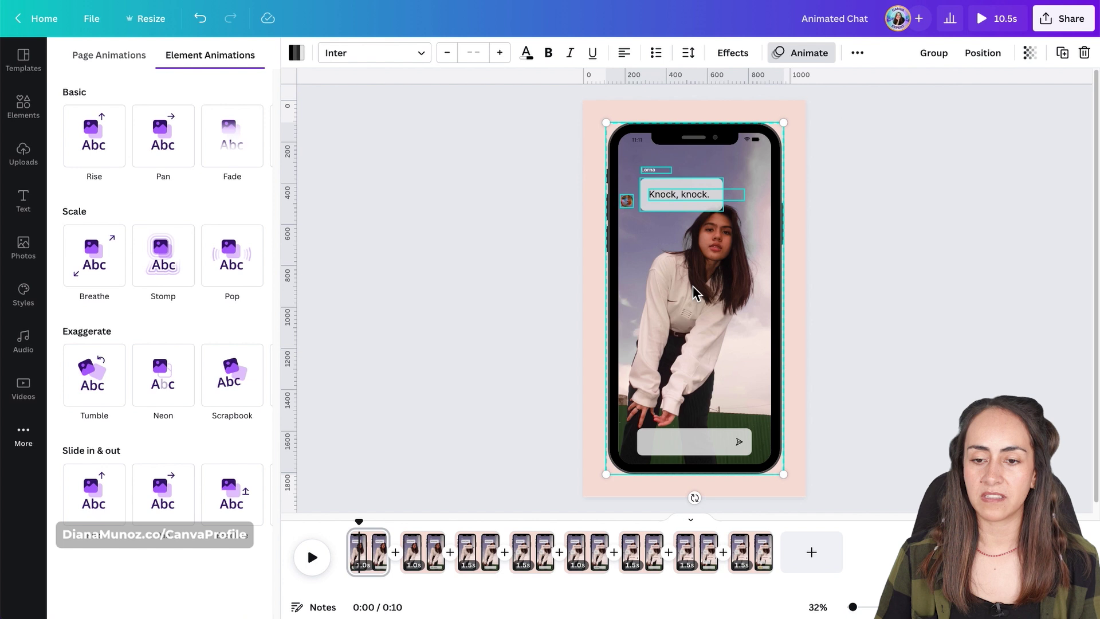
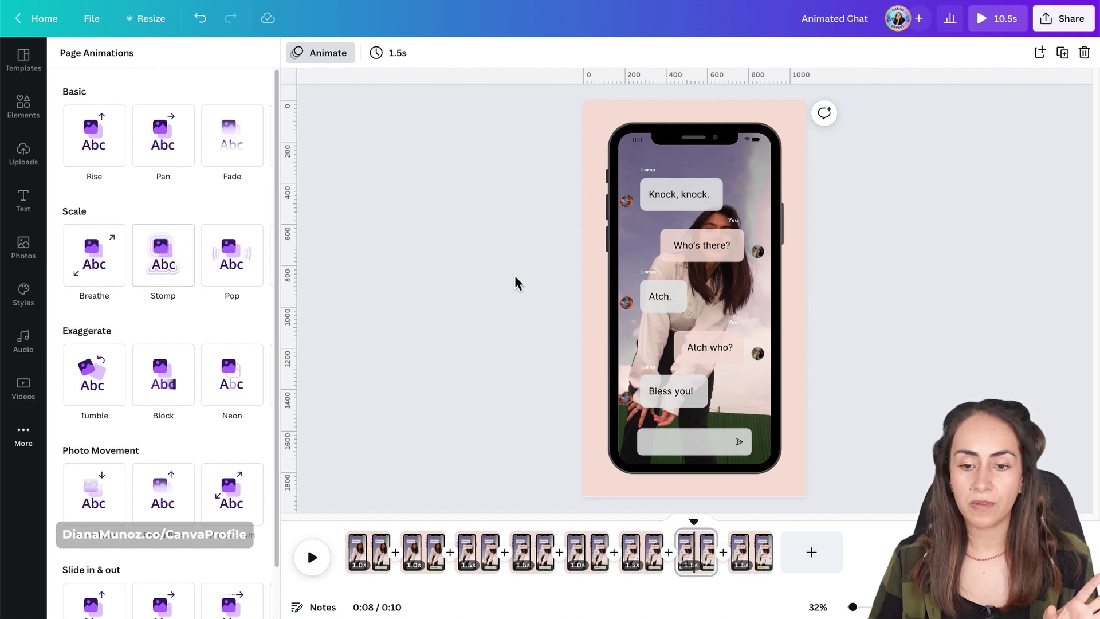
- Check the Rise on-enter animation of the "Bless you!" message's avatar and scrub forward to the last page
left_click(651, 414)
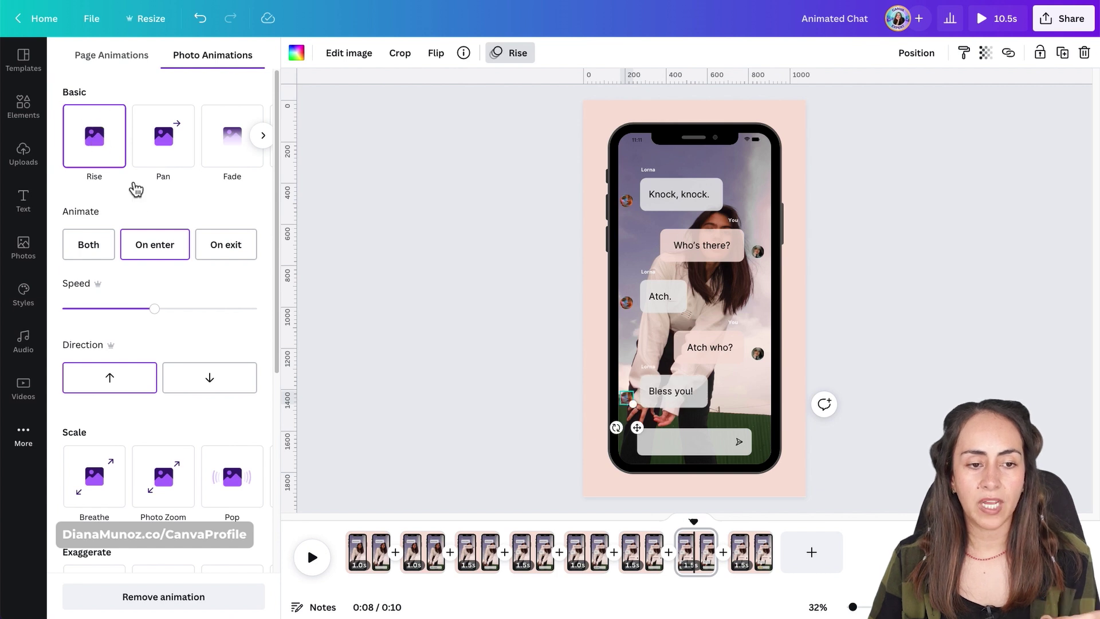
left_click(170, 259)
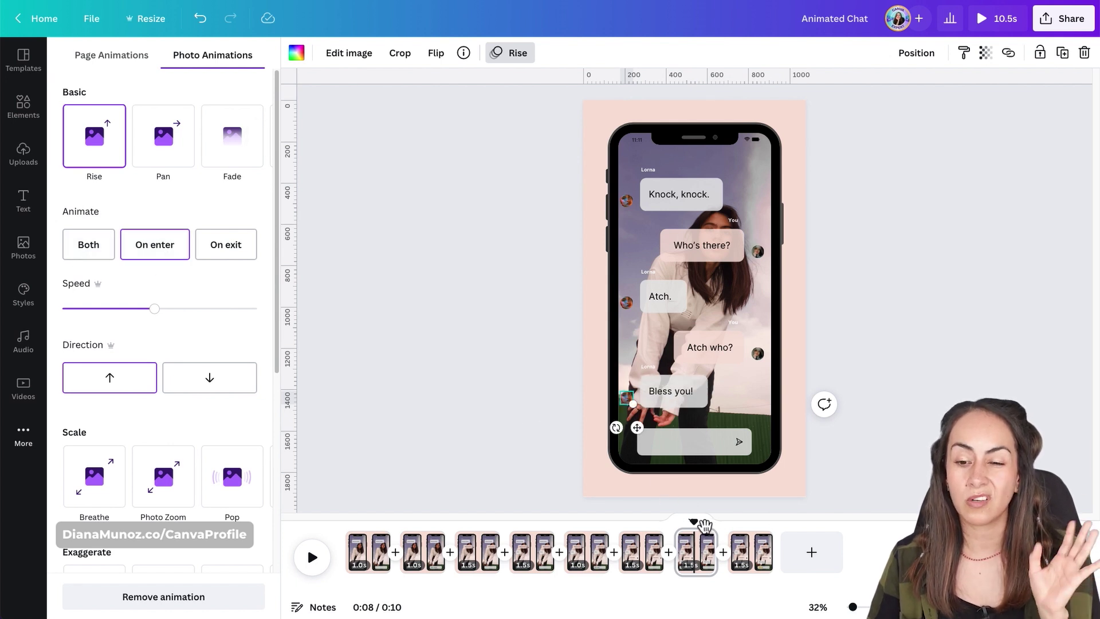
left_click_drag(704, 525, 777, 536)
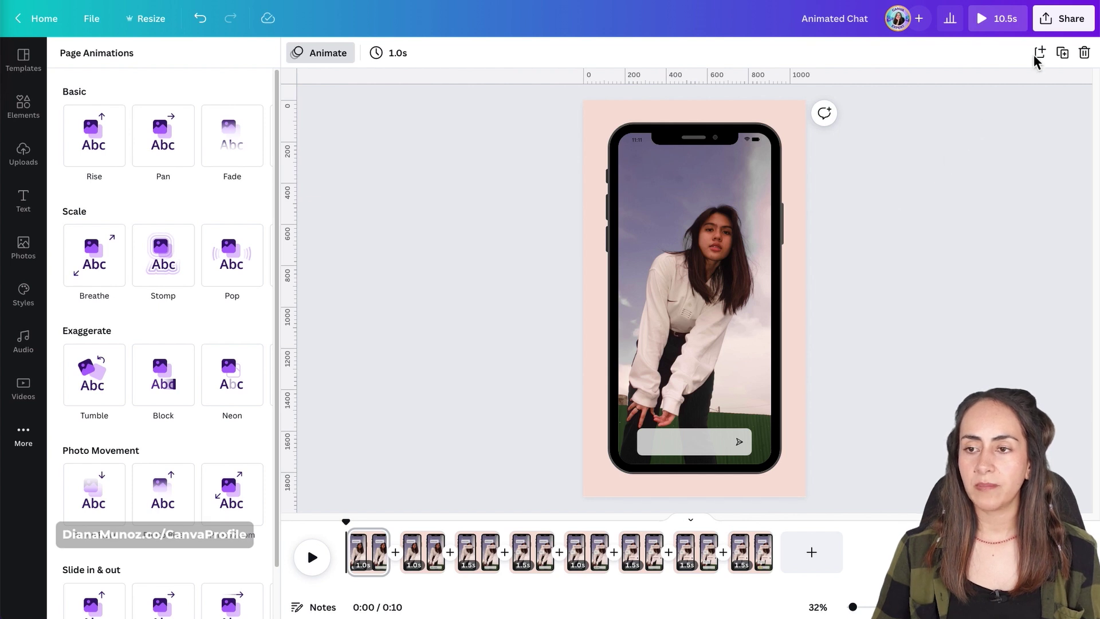
- Review the file type options and download all pages of the design as an MP4 video
left_click(1060, 20)
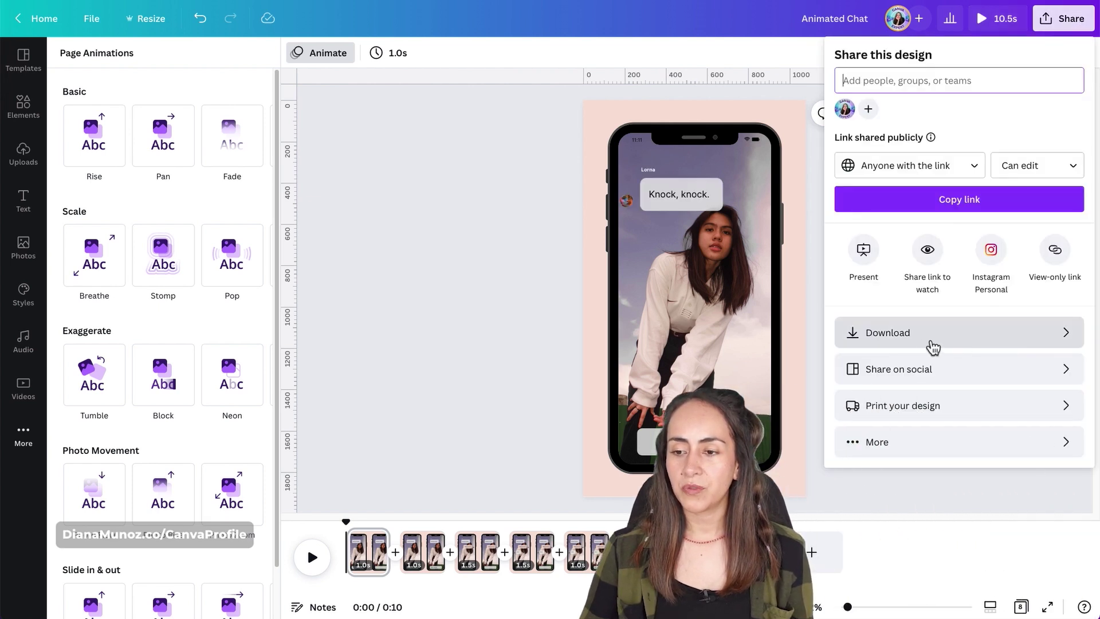
left_click(1038, 338)
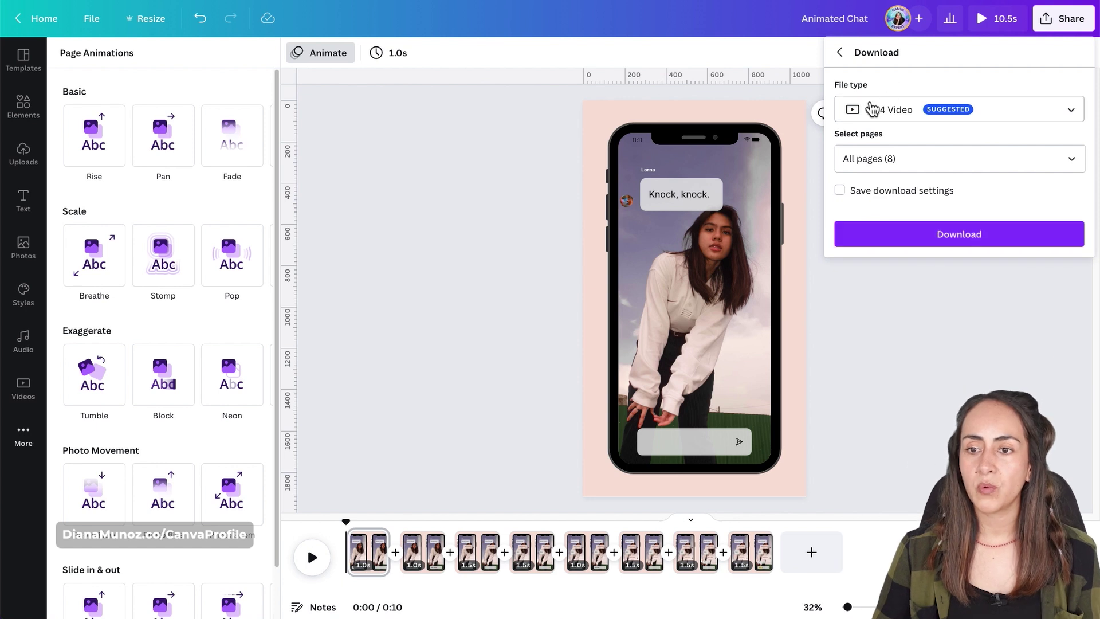
left_click(941, 122)
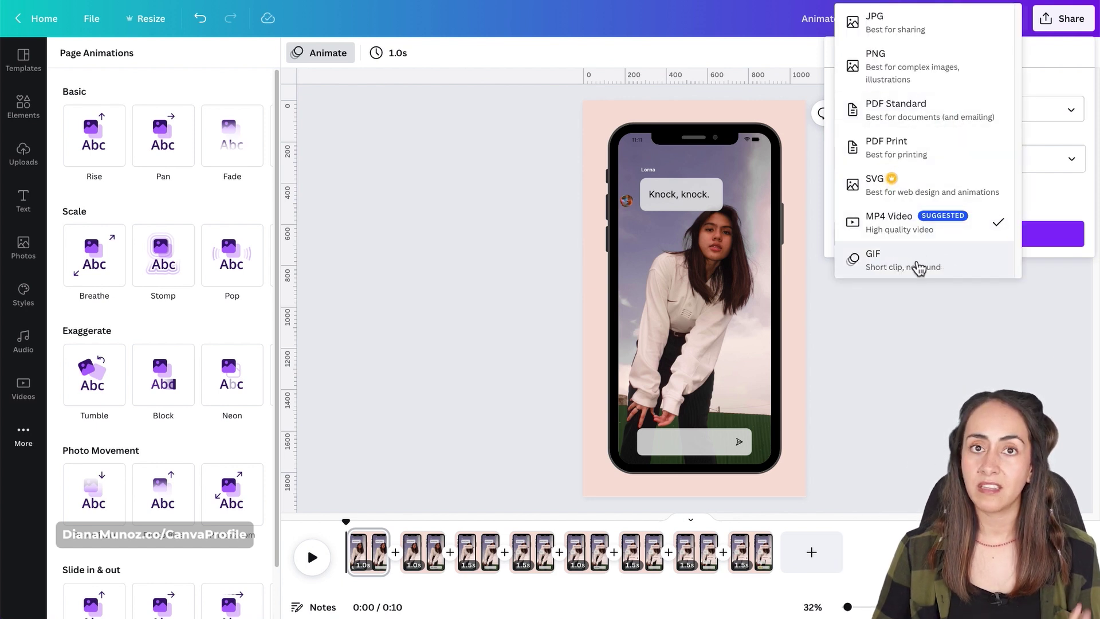
left_click(1055, 196)
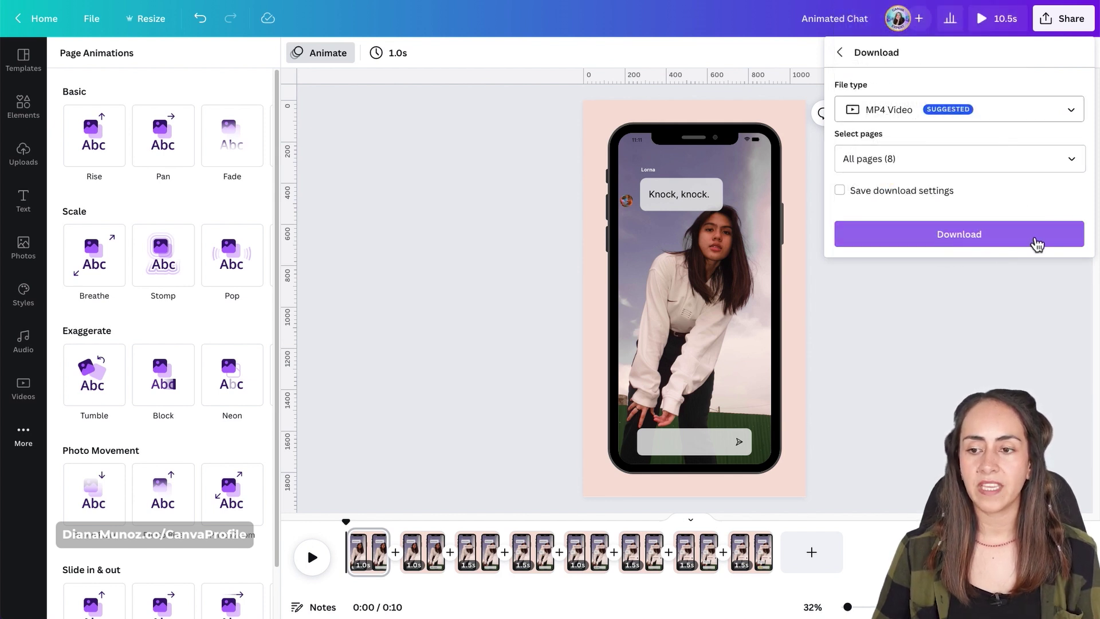
left_click(951, 233)
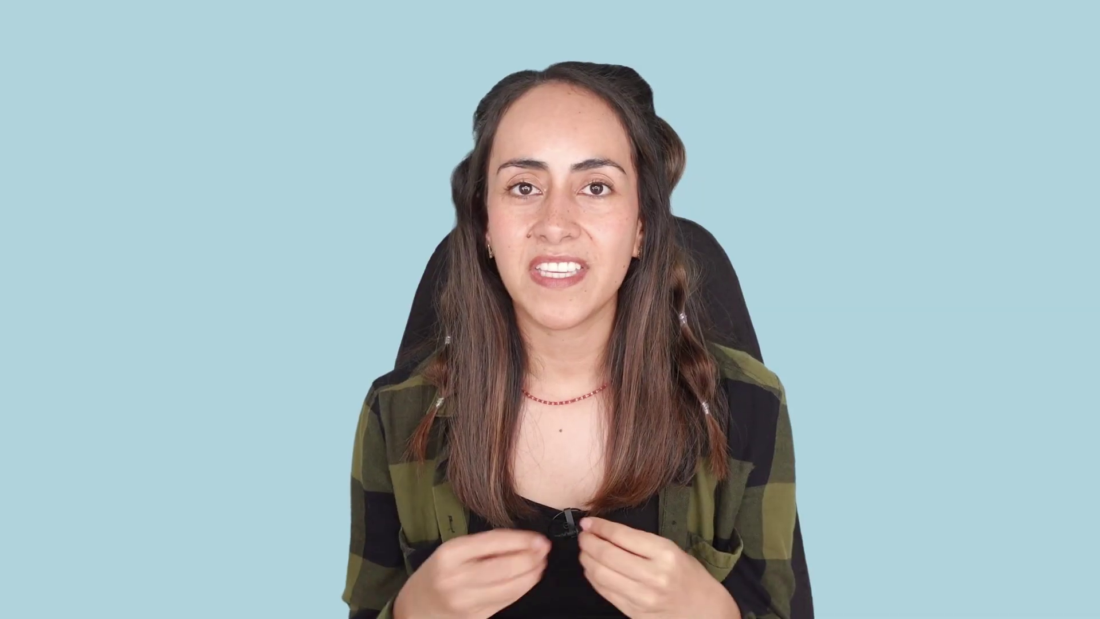